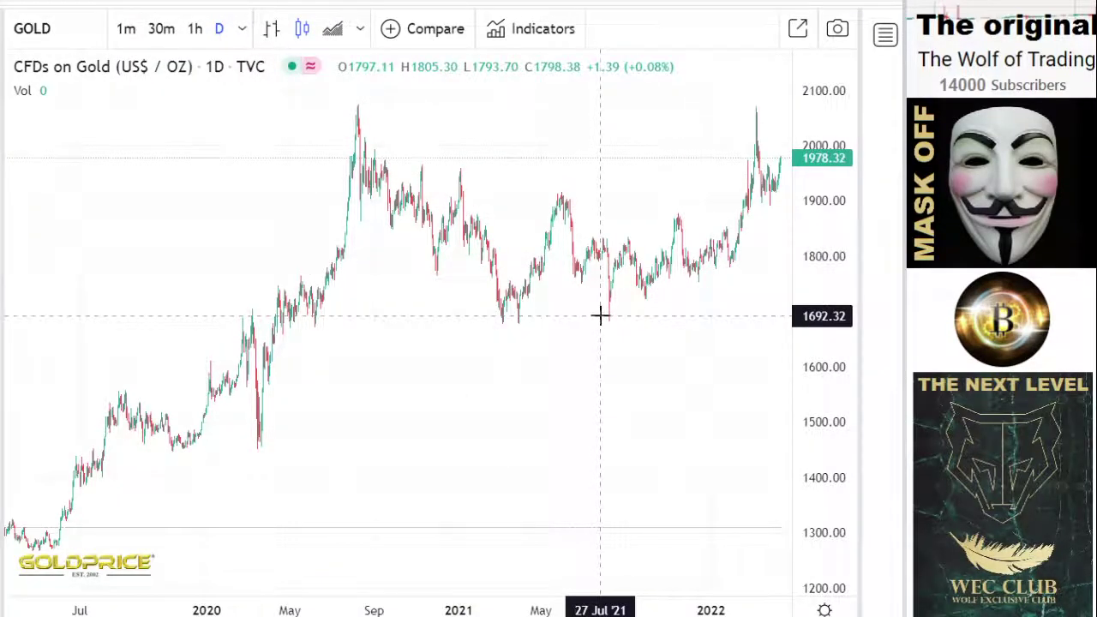
Draw a trend line on the daily gold chart from about 1184 in January 2019 to about 1938 in February 2022.
drag(594, 314, 502, 298)
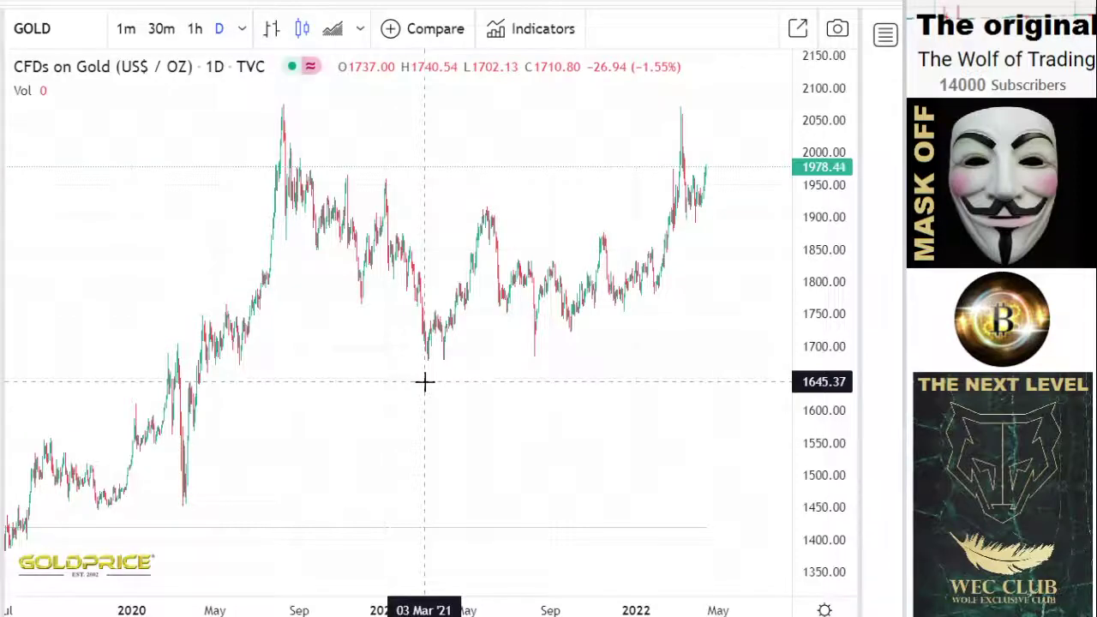
scroll(425, 380, down, 8)
scroll(422, 383, down, 5)
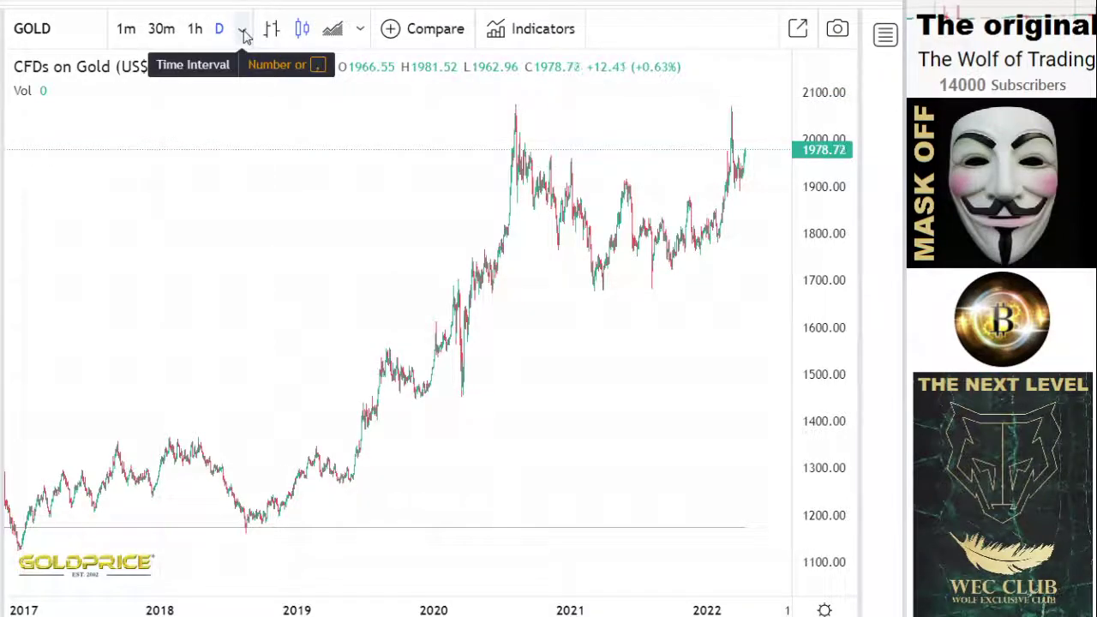
click(5, 67)
click(15, 65)
click(301, 523)
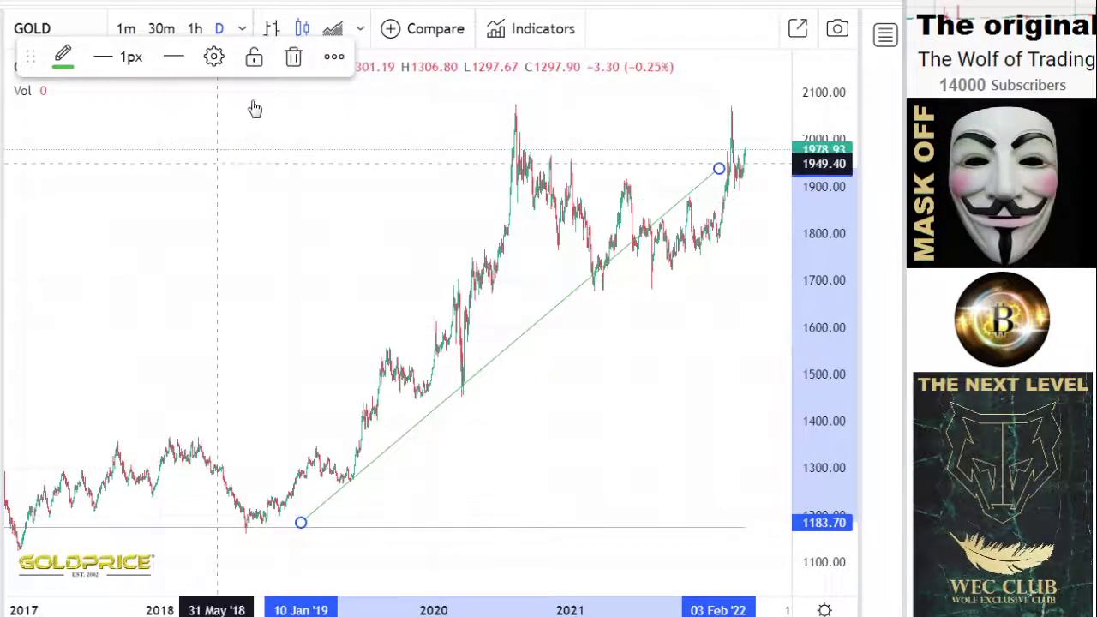
Switch the gold chart to the weekly interval.
scroll(403, 230, down, 1)
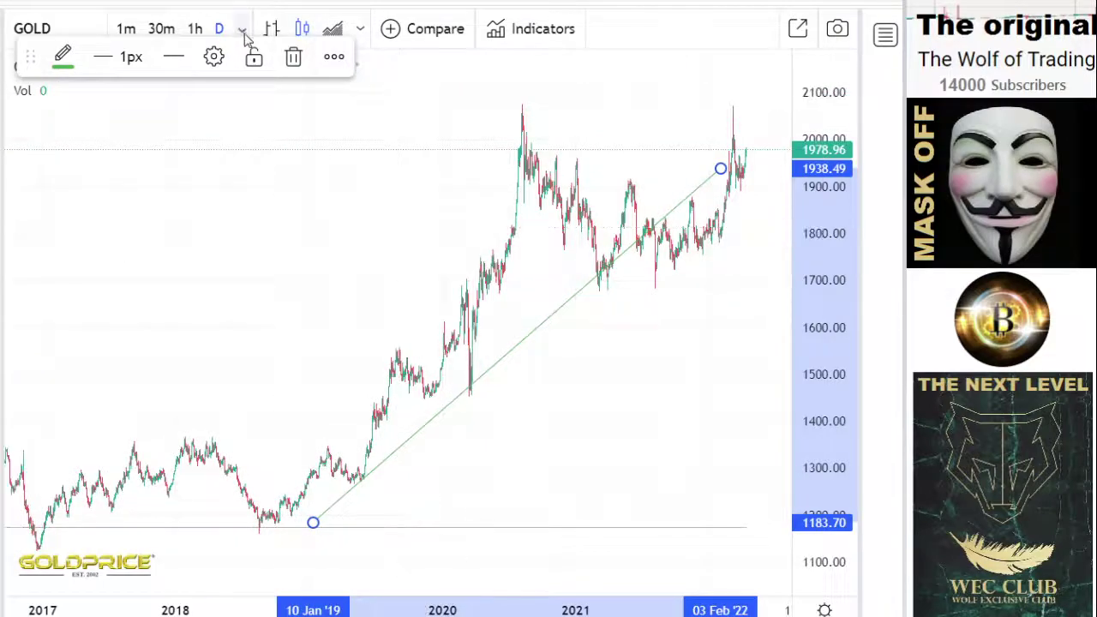
click(245, 29)
click(289, 343)
scroll(460, 351, down, 5)
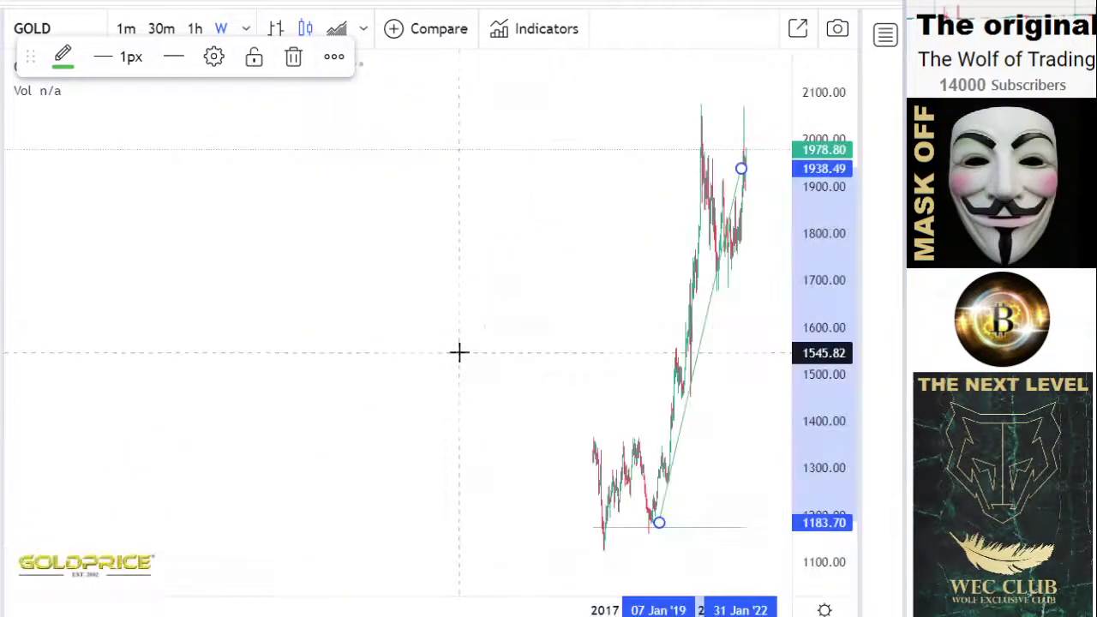
scroll(610, 374, up, 5)
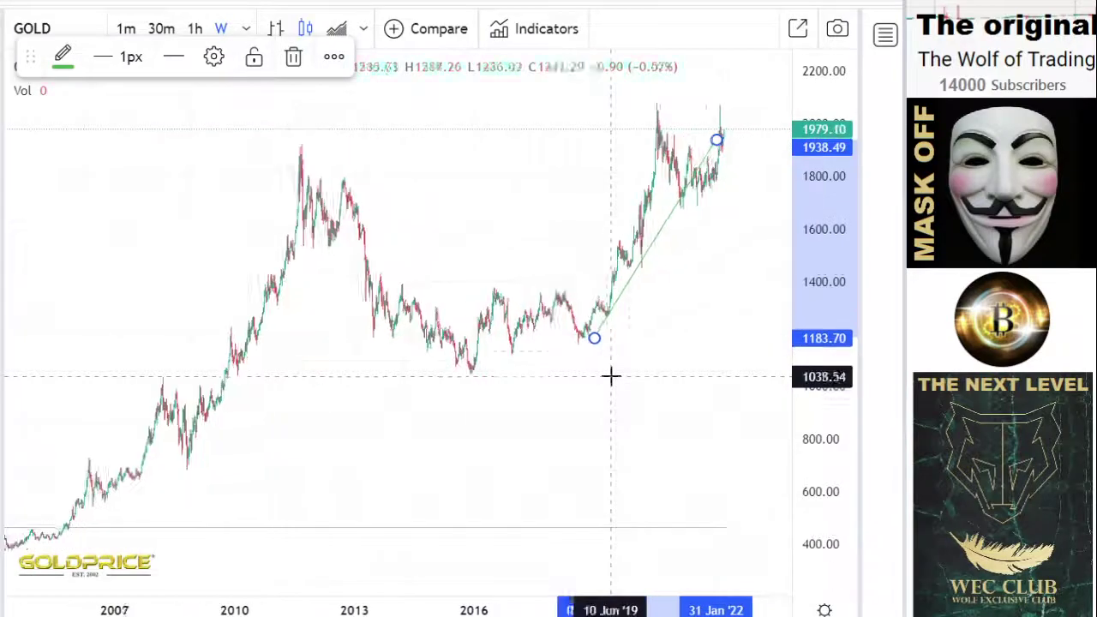
Extend the trend line's upper end to about 2031 in October 2022, beneath the latest weekly candles.
scroll(610, 375, up, 3)
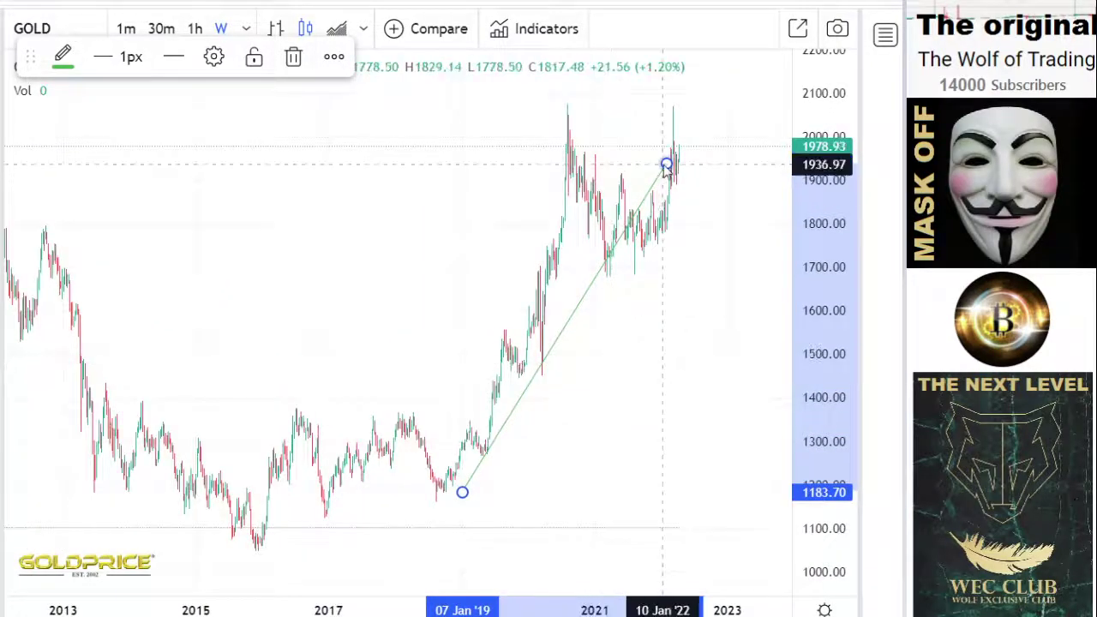
mouse_move(667, 164)
mouse_down()
mouse_move(680, 117)
mouse_move(716, 86)
mouse_move(715, 125)
mouse_up()
scroll(643, 284, up, 3)
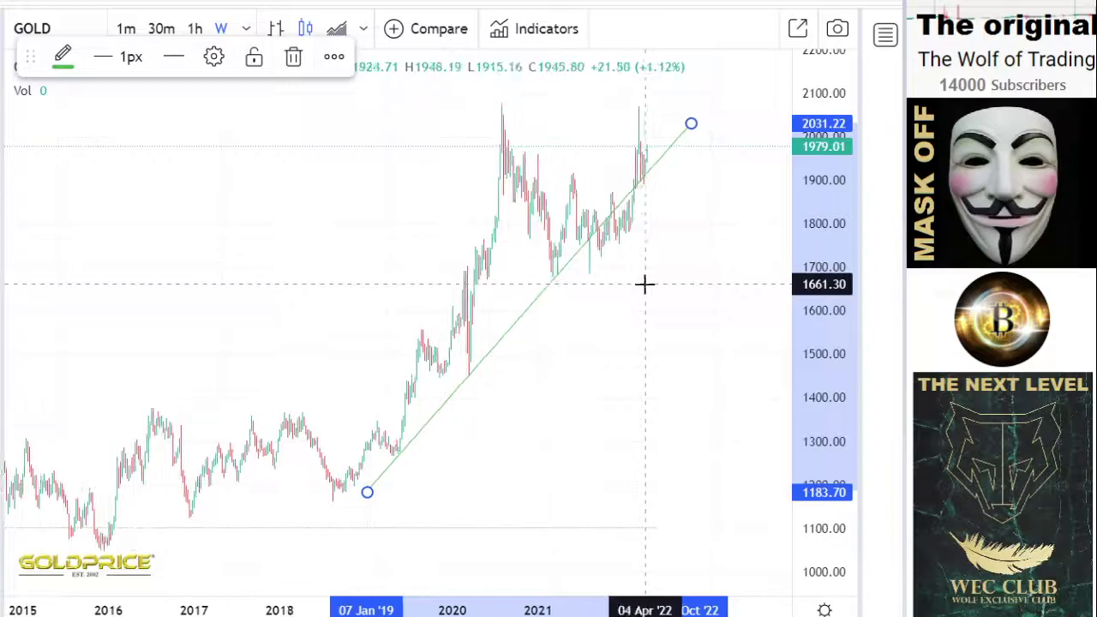
scroll(644, 284, up, 5)
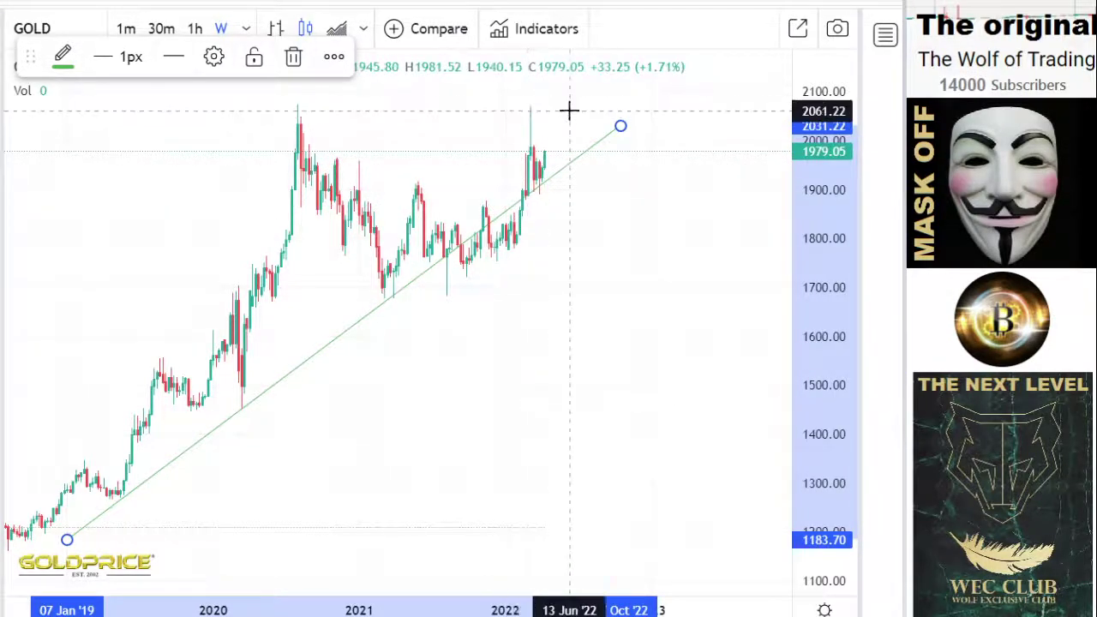
scroll(578, 186, down, 5)
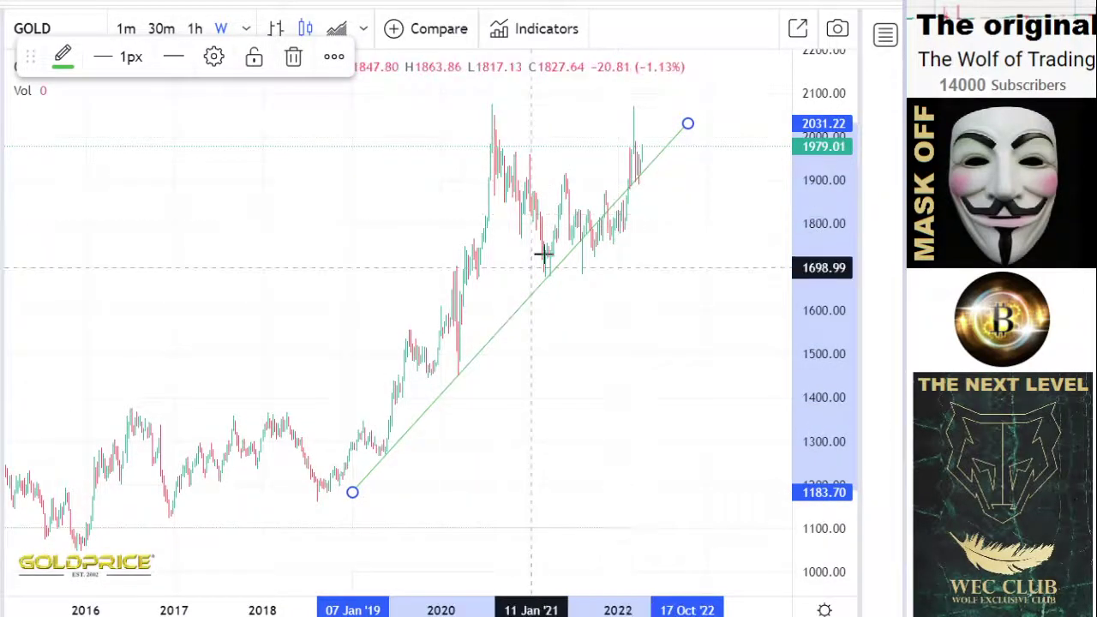
scroll(508, 312, up, 3)
scroll(508, 313, up, 4)
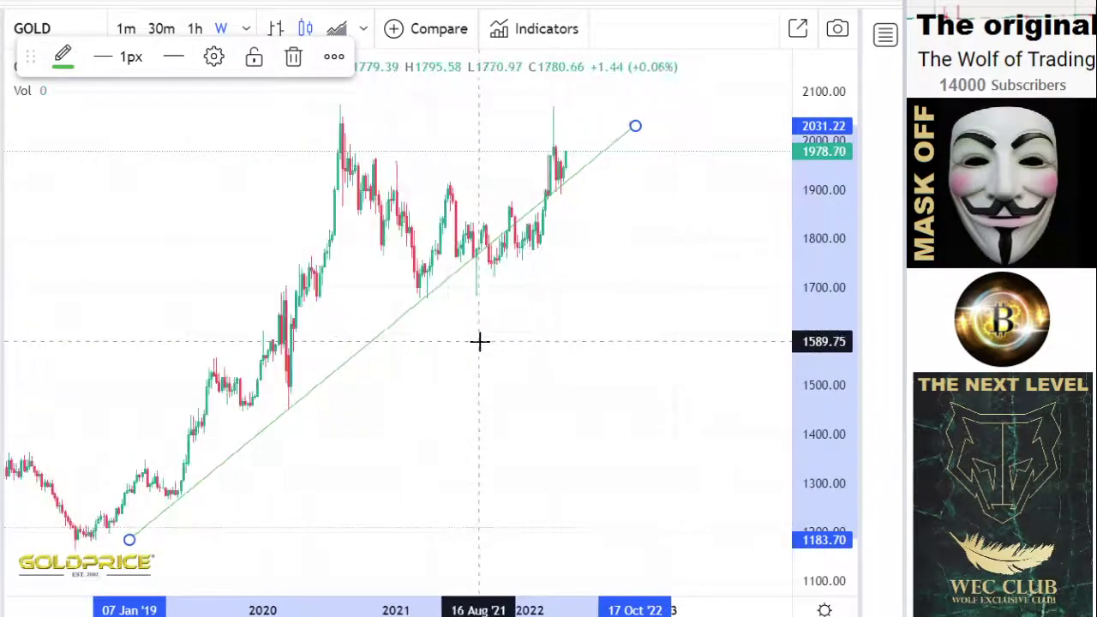
Draw a steeper trend line up to the March 2022 high near 2070, with its lower end at about 1416 in June 2020.
click(5, 74)
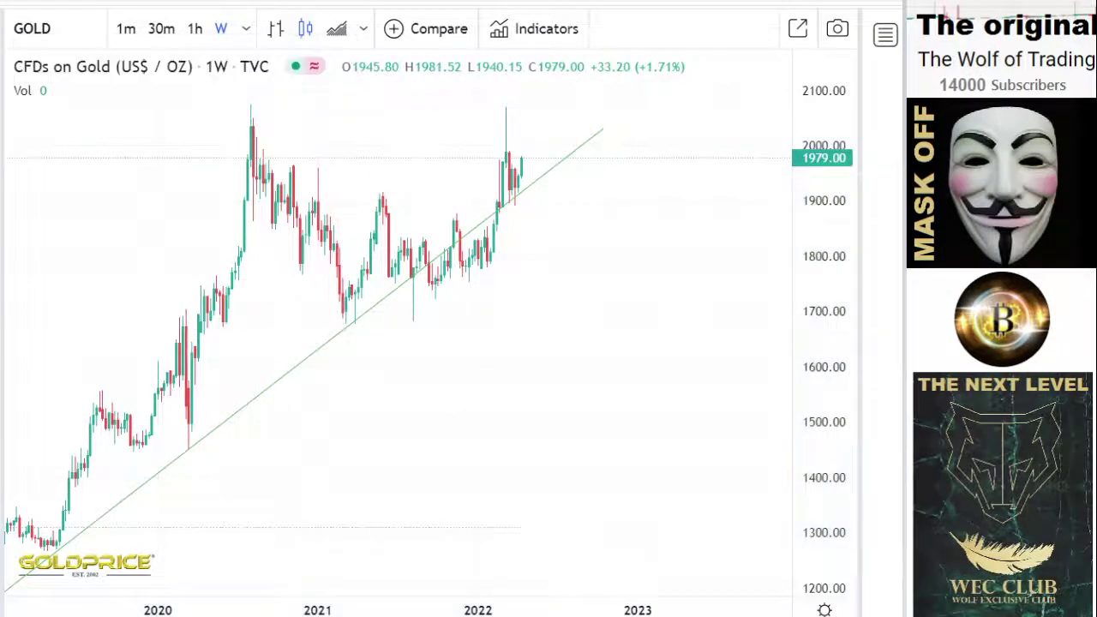
click(18, 74)
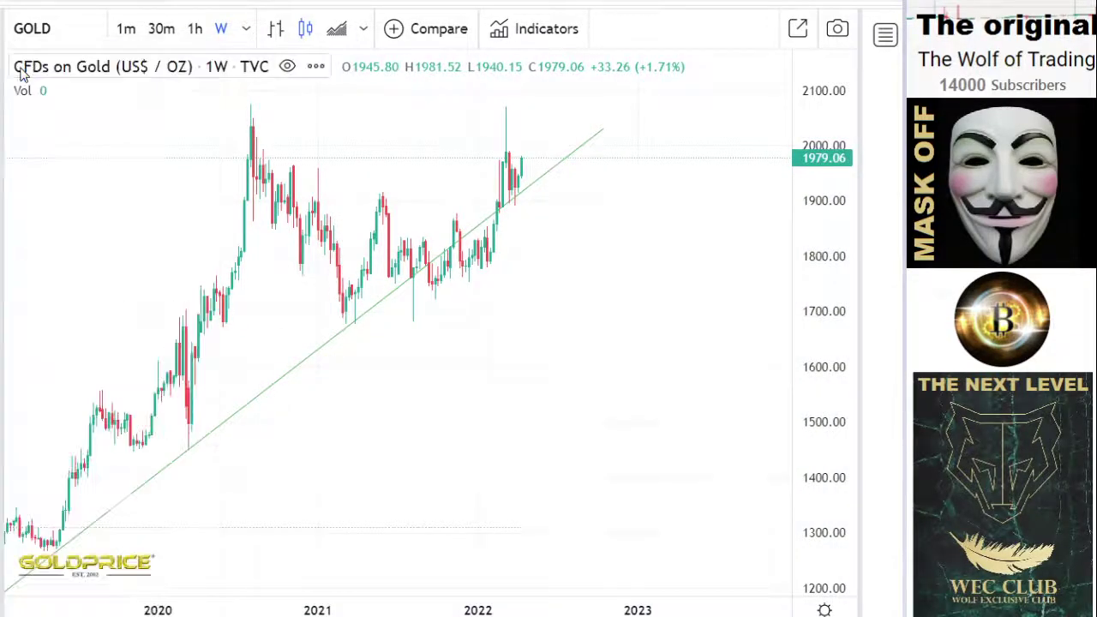
click(301, 369)
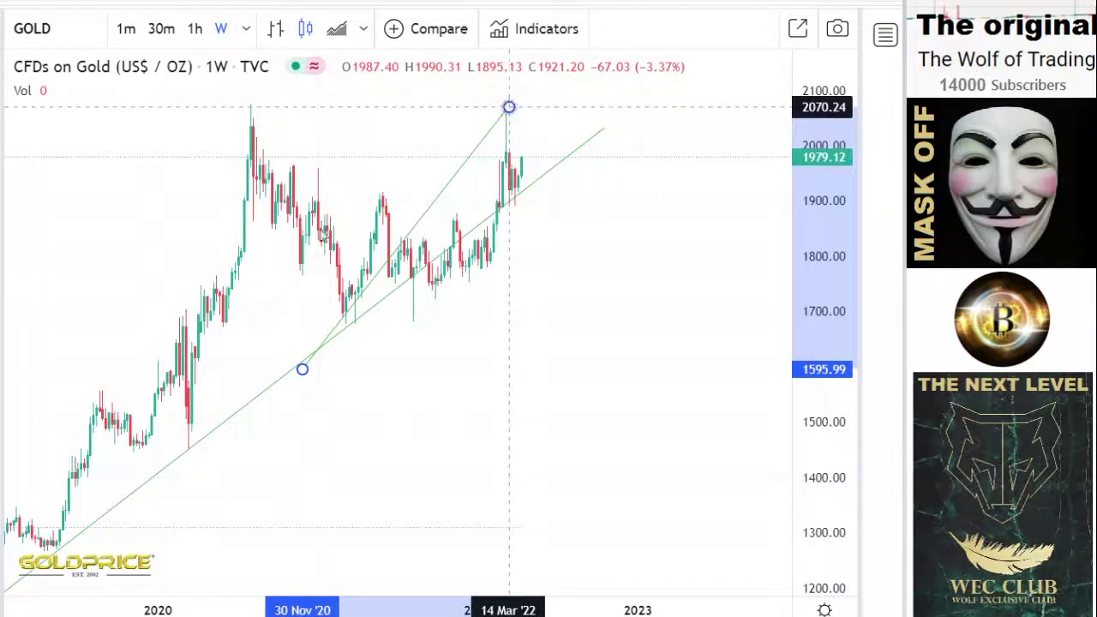
click(509, 108)
scroll(252, 283, down, 5)
scroll(454, 351, down, 1)
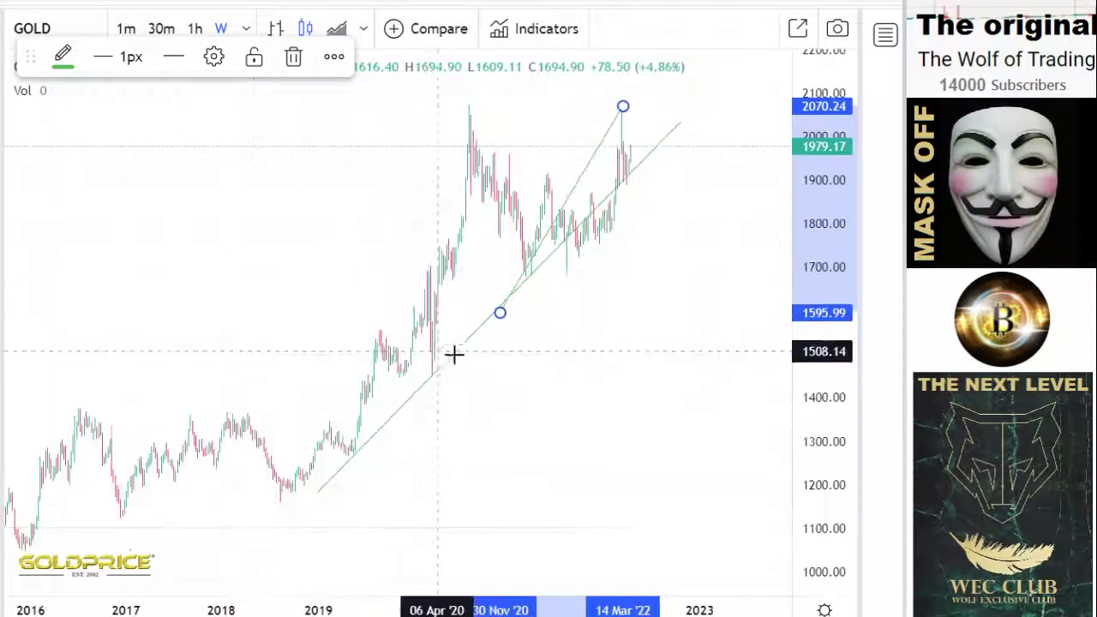
drag(500, 313, 458, 391)
Draw a trend line along the 2019–2020 rally from about 1532 in May 2019 to about 2130 in January 2021.
click(4, 61)
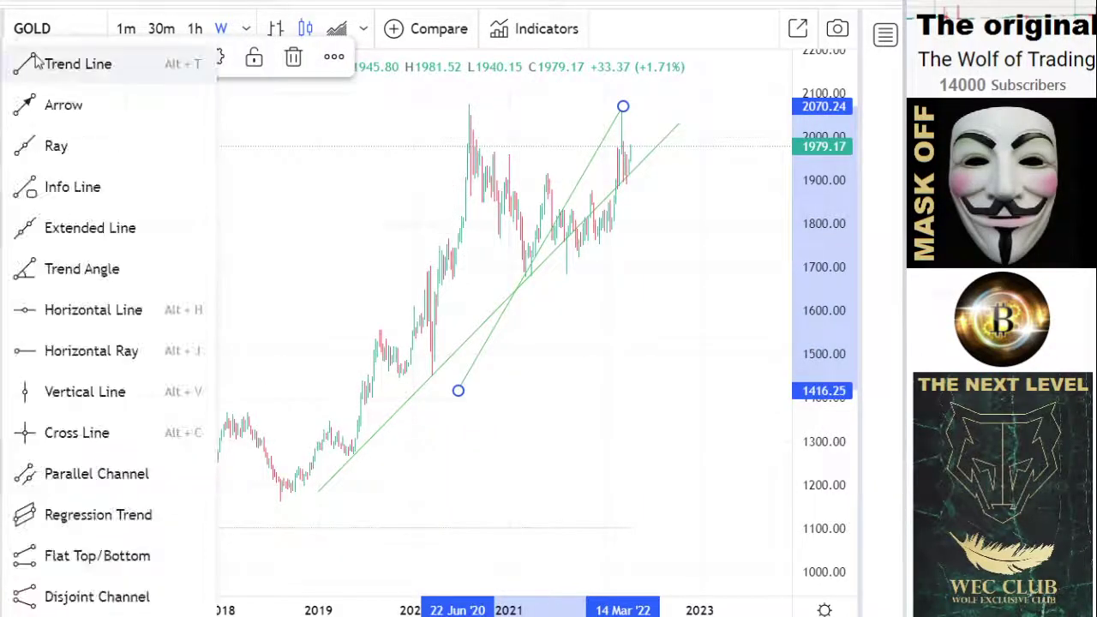
click(35, 62)
click(392, 345)
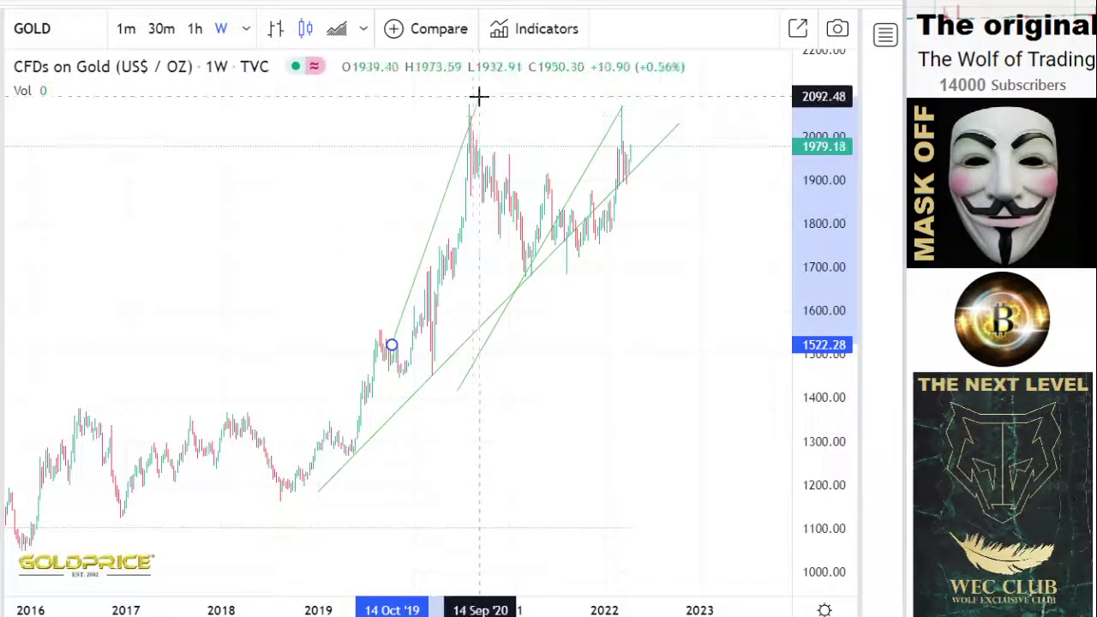
click(479, 96)
drag(391, 346, 349, 345)
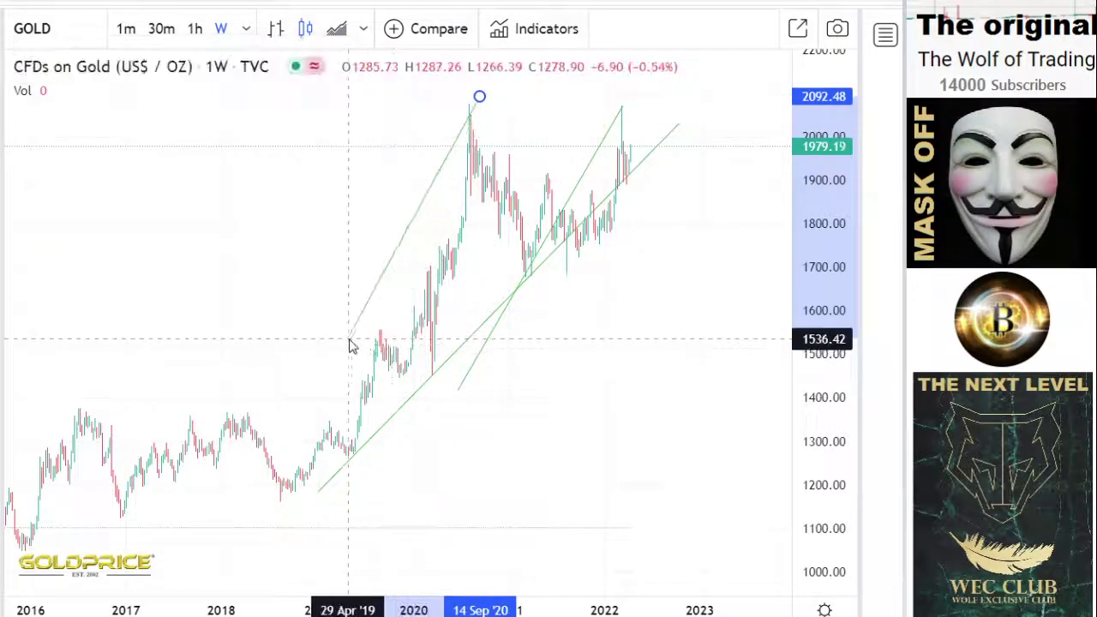
drag(479, 96, 504, 79)
drag(408, 246, 410, 246)
Switch the gold chart to the monthly interval.
scroll(529, 333, up, 5)
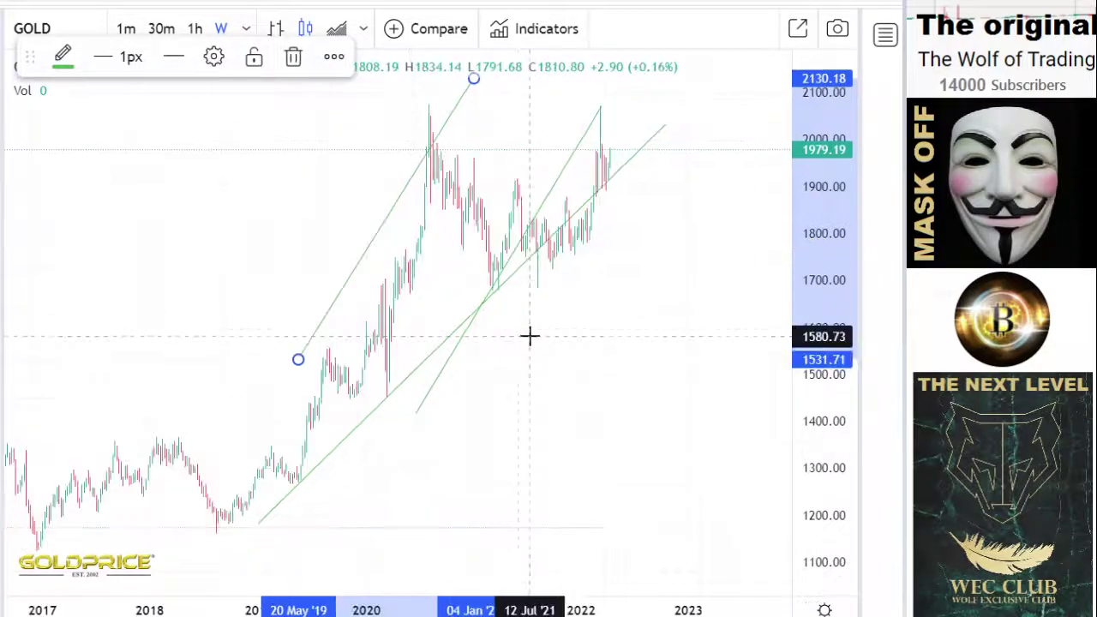
scroll(529, 333, up, 1)
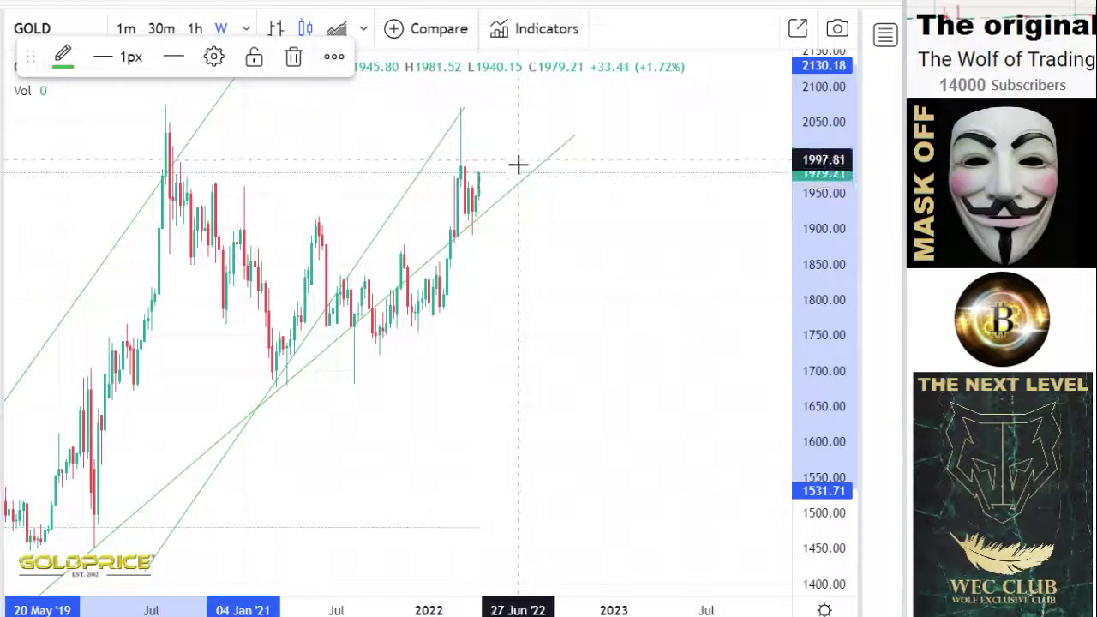
scroll(454, 281, down, 6)
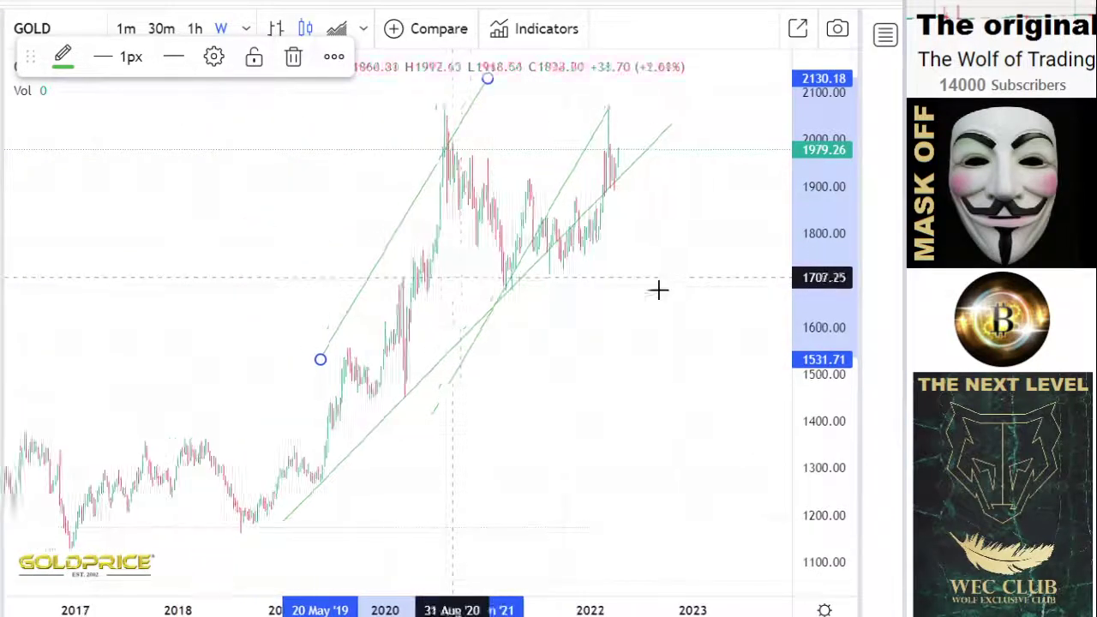
scroll(760, 230, down, 1)
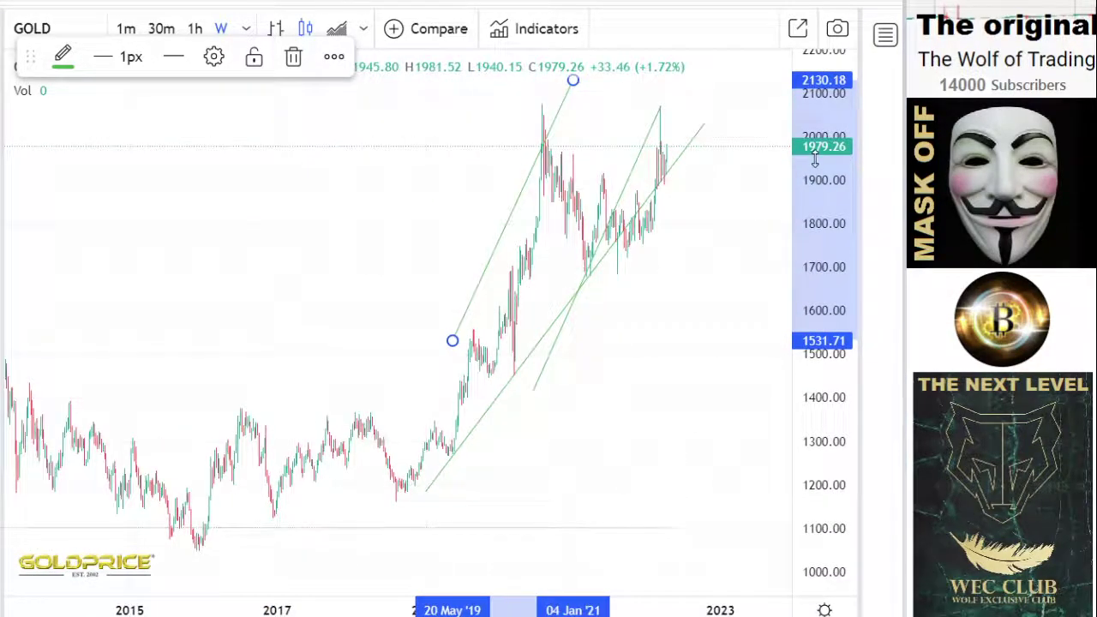
click(246, 28)
click(358, 369)
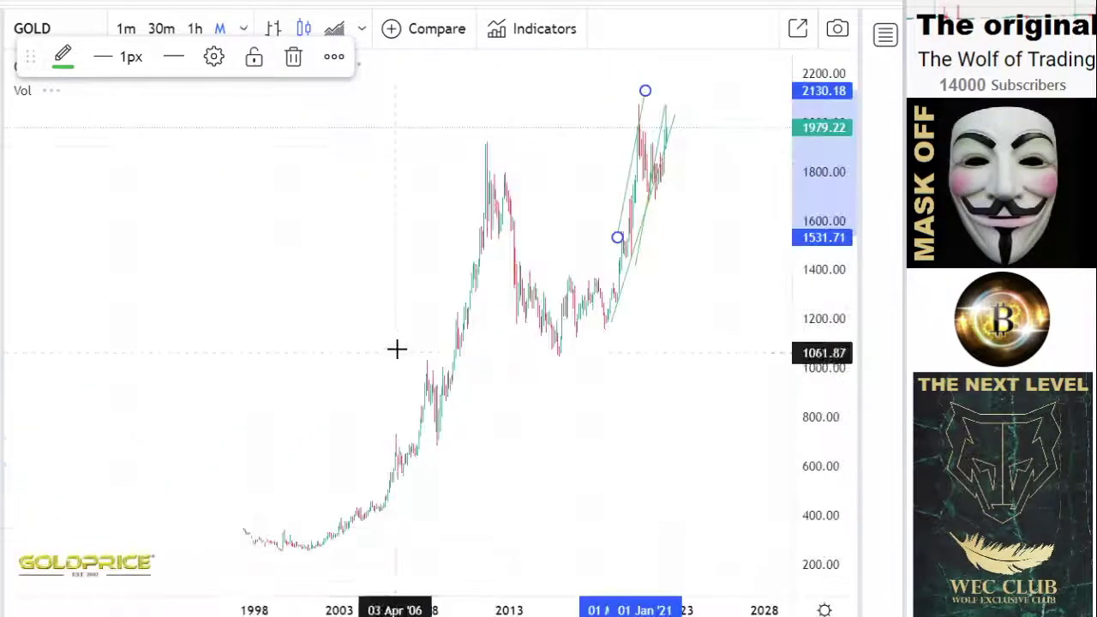
Brush one rounded arc over the 2011–2013 price peak and another over the 2020–2022 peak.
scroll(507, 371, down, 2)
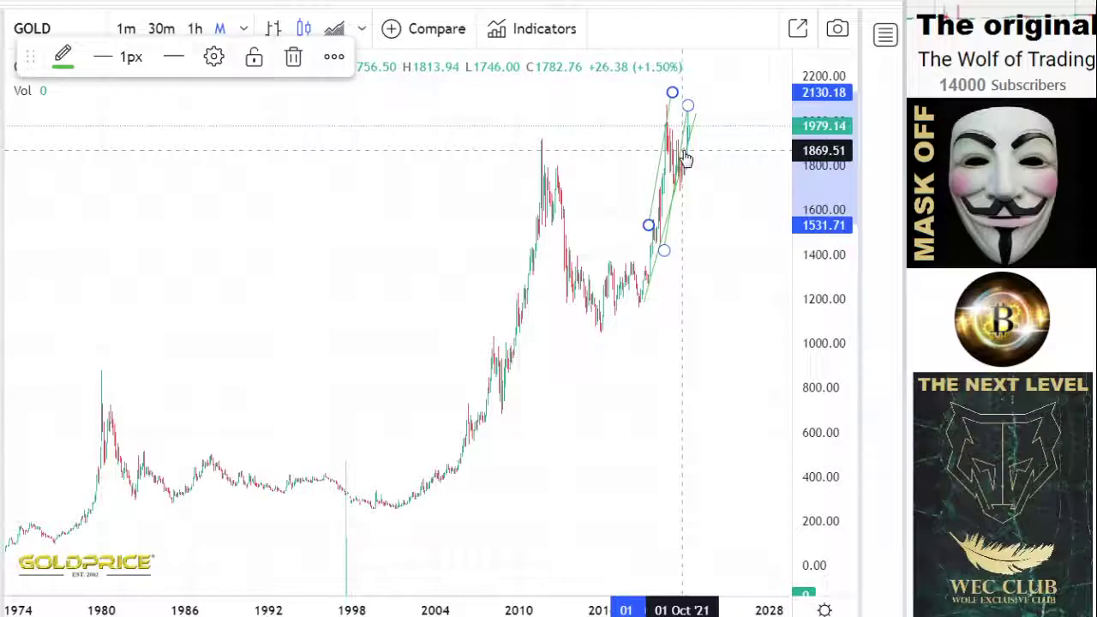
scroll(685, 163, up, 3)
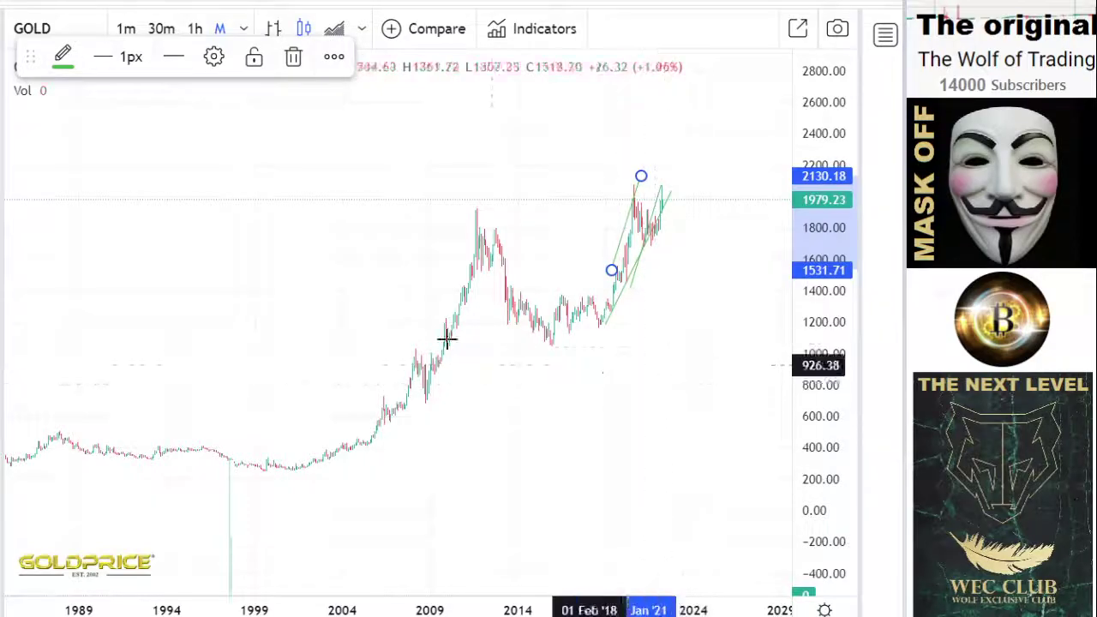
click(5, 139)
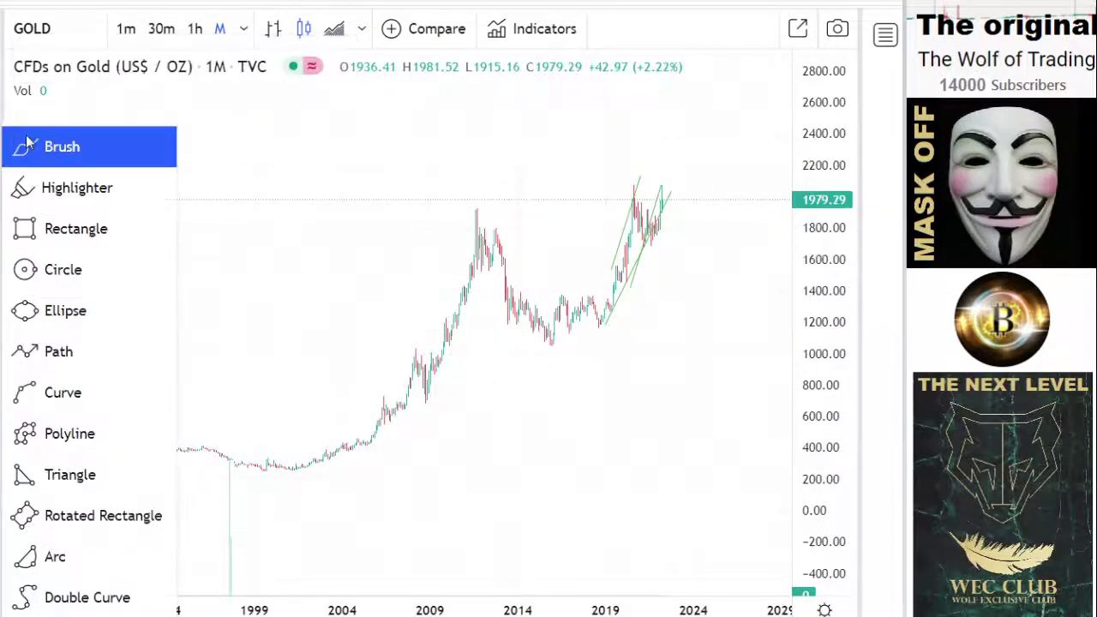
click(26, 143)
mouse_move(441, 248)
mouse_down()
mouse_move(488, 177)
mouse_move(516, 213)
mouse_up()
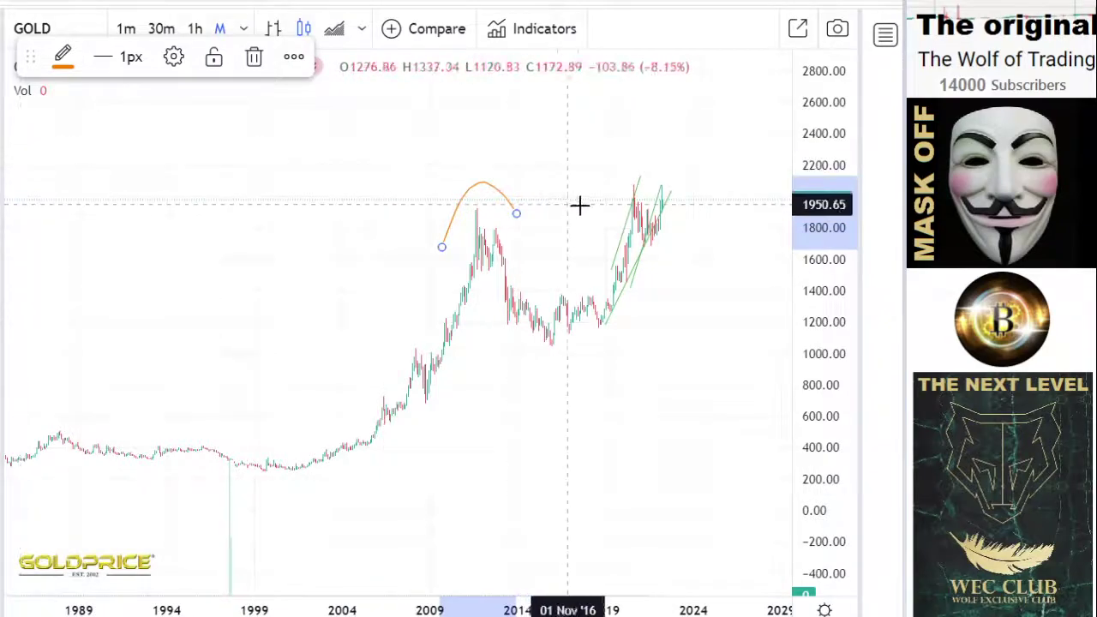
mouse_move(591, 199)
mouse_down()
mouse_move(666, 149)
mouse_move(693, 183)
mouse_up()
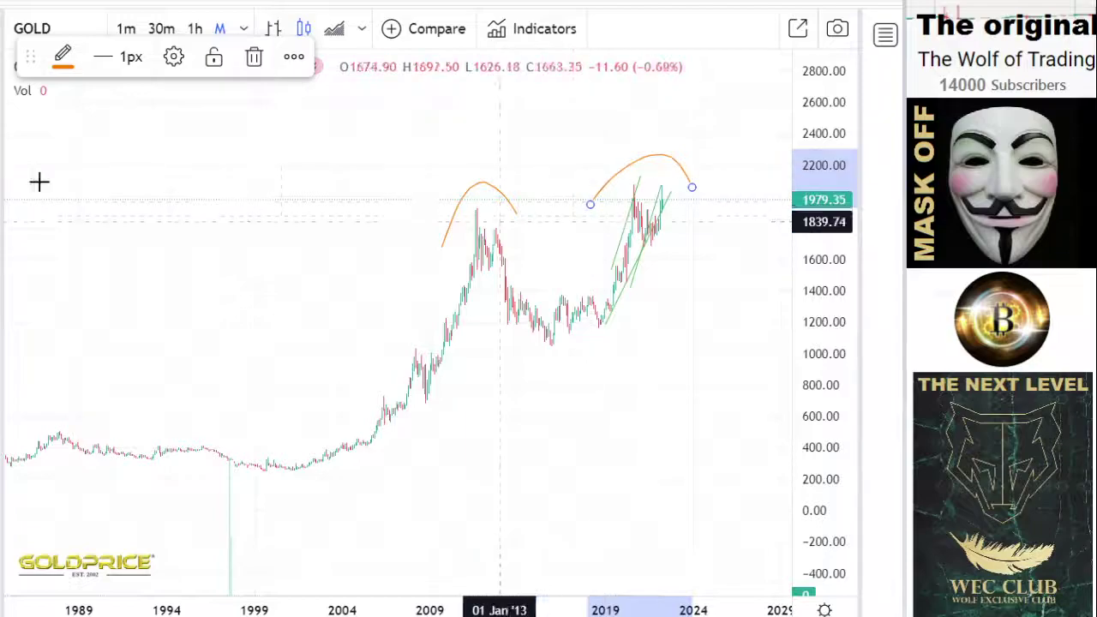
Brush a downward stroke from just below the latest monthly candle to about 1500 to sketch a price decline.
click(4, 141)
click(26, 146)
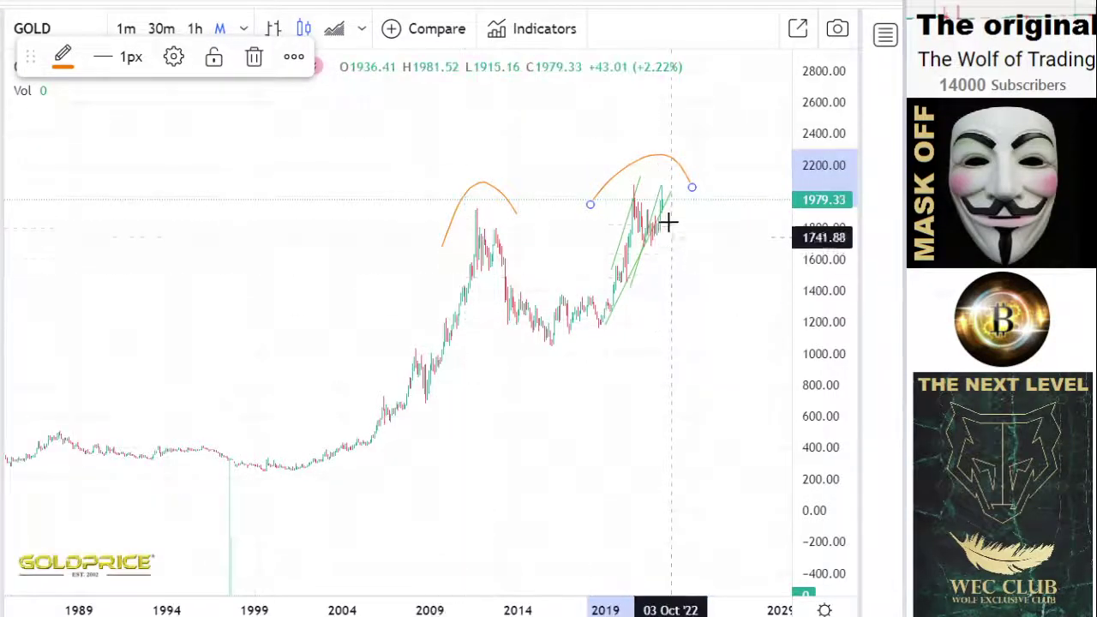
drag(666, 203, 679, 277)
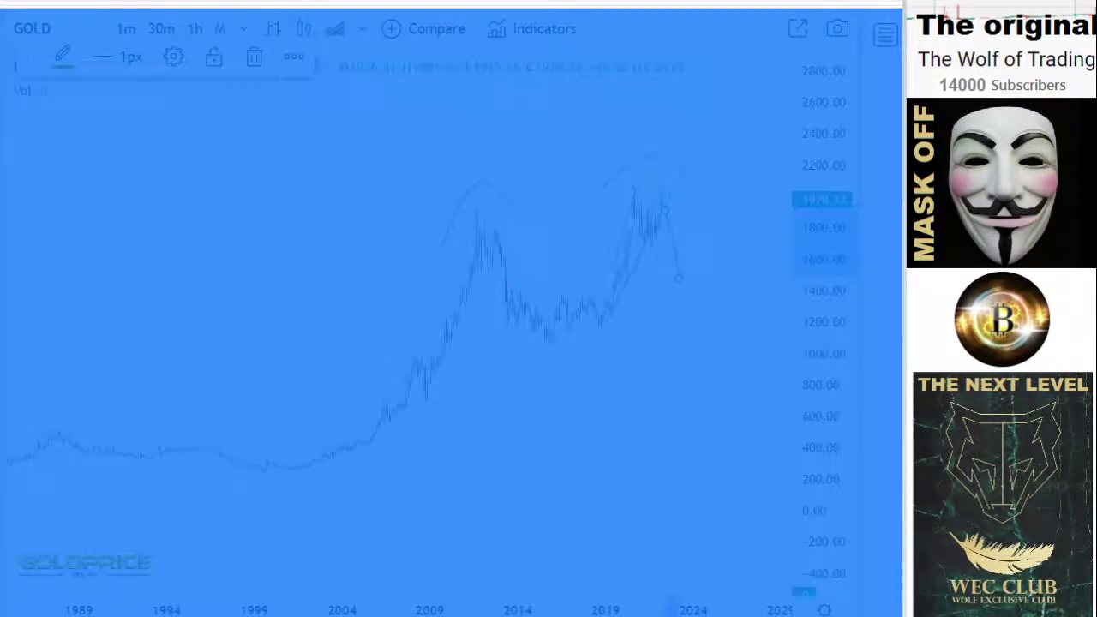
click(74, 135)
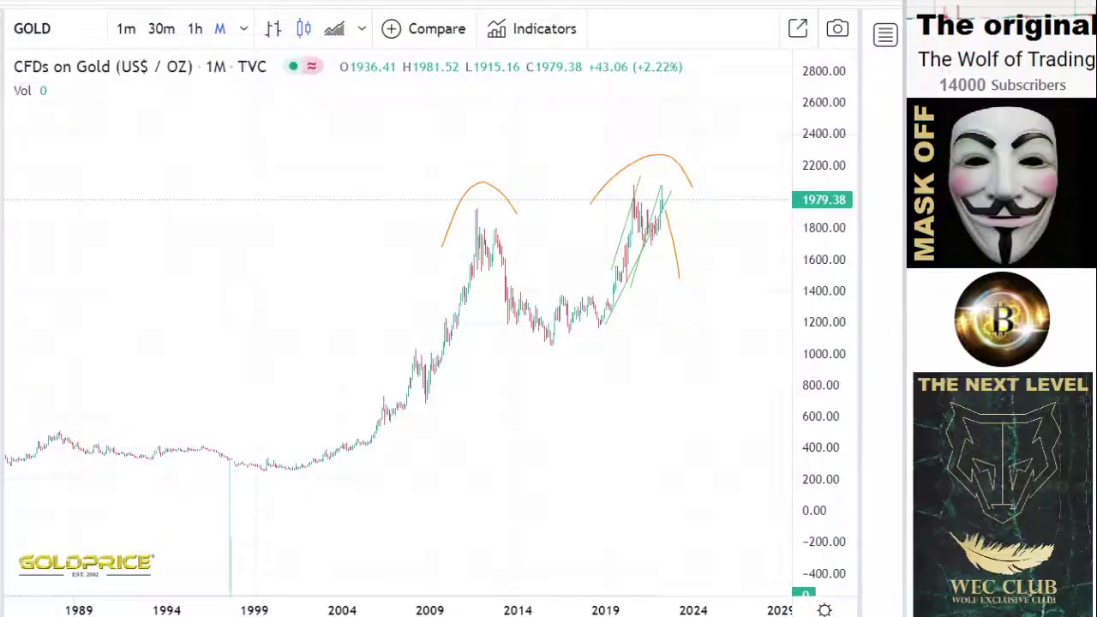
Draw a rising support trend line under the monthly lows from about 718 in May 2008 to about 1624 in October 2028.
click(2, 74)
click(11, 73)
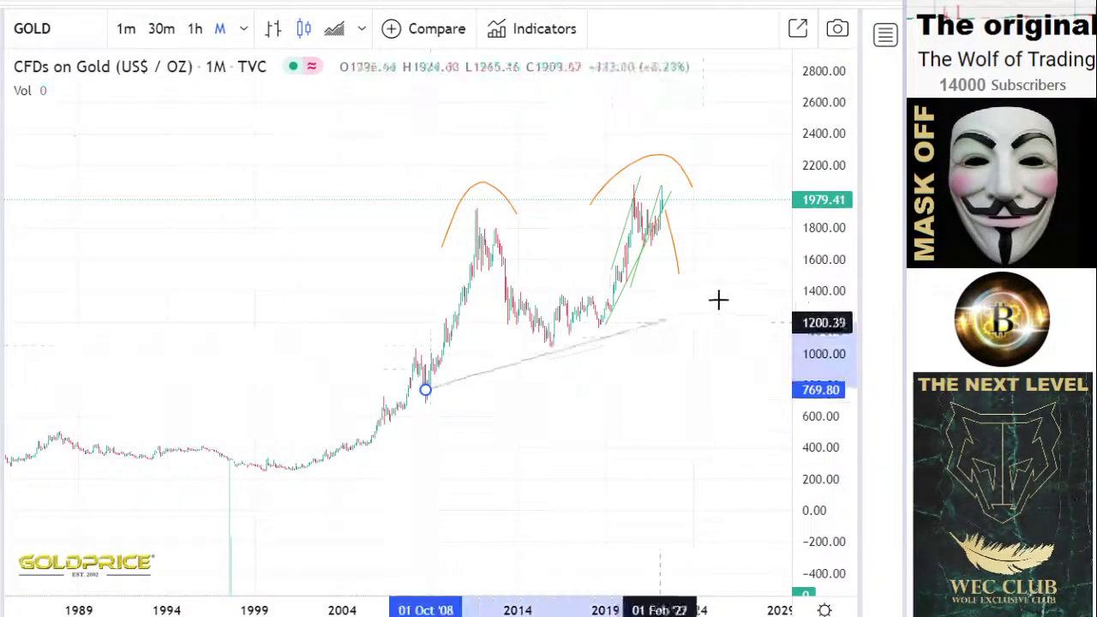
click(750, 267)
drag(736, 267, 728, 274)
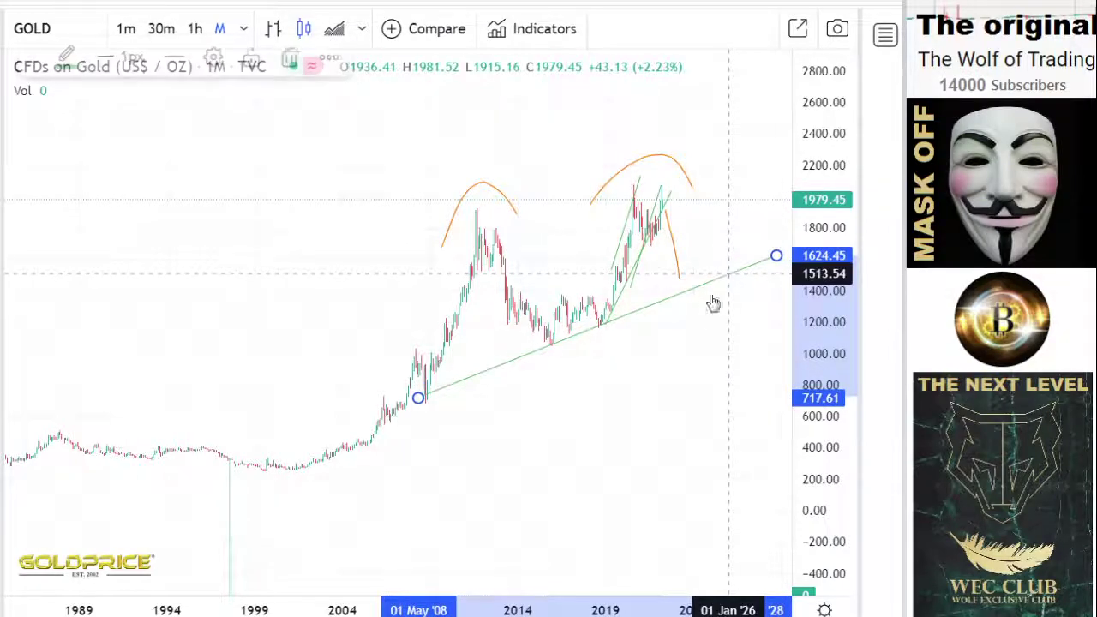
Brush a wavy sideways stroke from the end of the decline stroke near 1500 to the rising support line around 2026.
scroll(716, 450, up, 4)
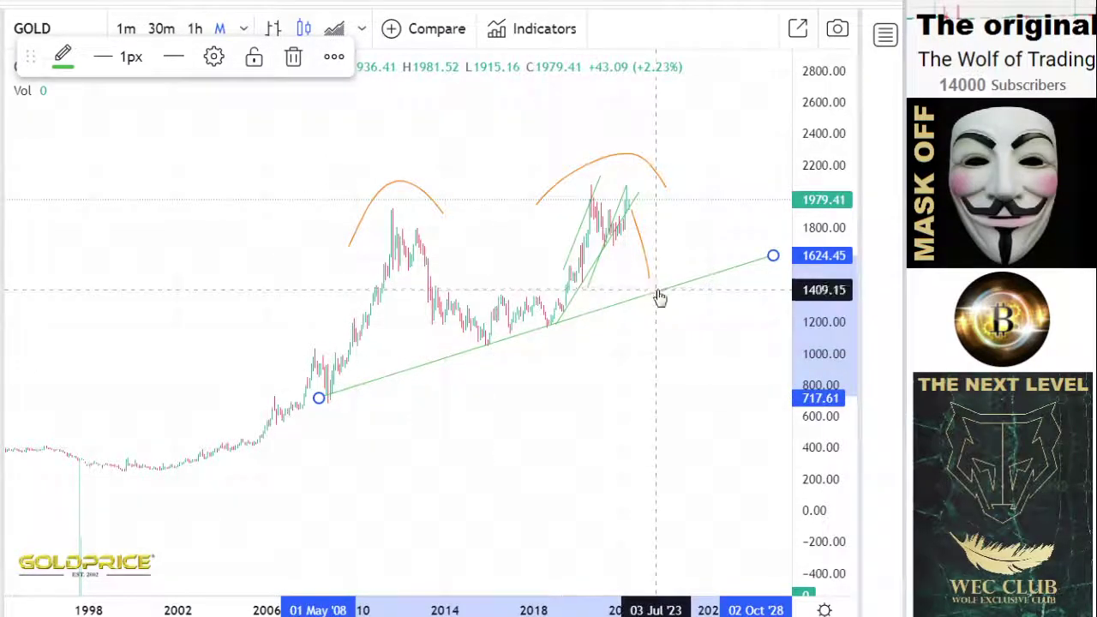
click(4, 137)
click(46, 143)
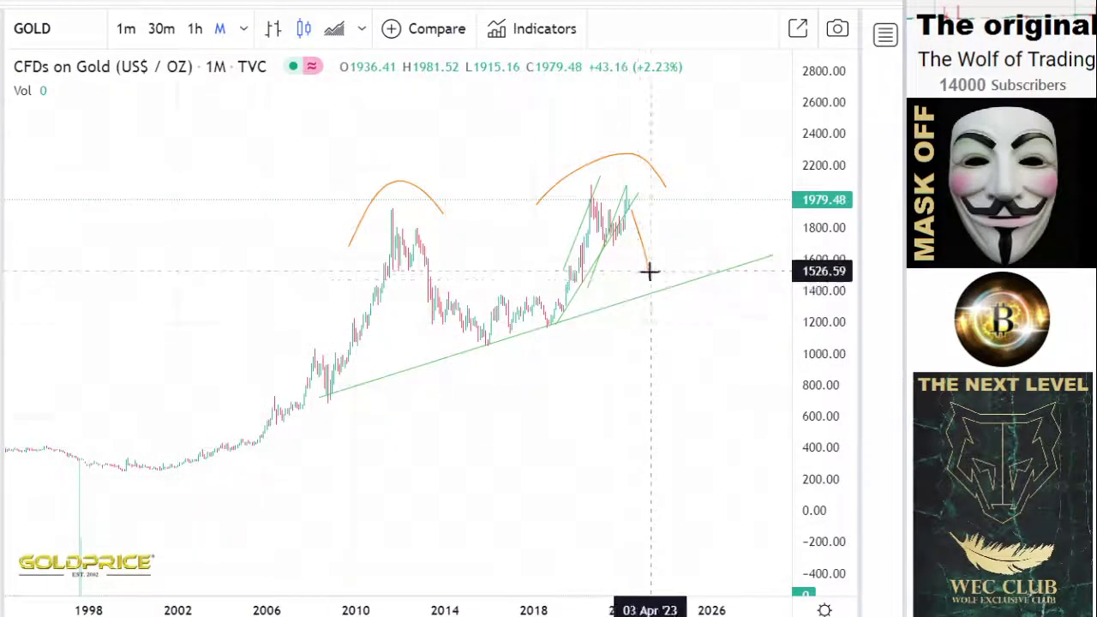
mouse_move(650, 287)
mouse_down()
mouse_move(653, 253)
mouse_move(666, 282)
mouse_move(674, 254)
mouse_move(698, 252)
mouse_move(711, 279)
mouse_up()
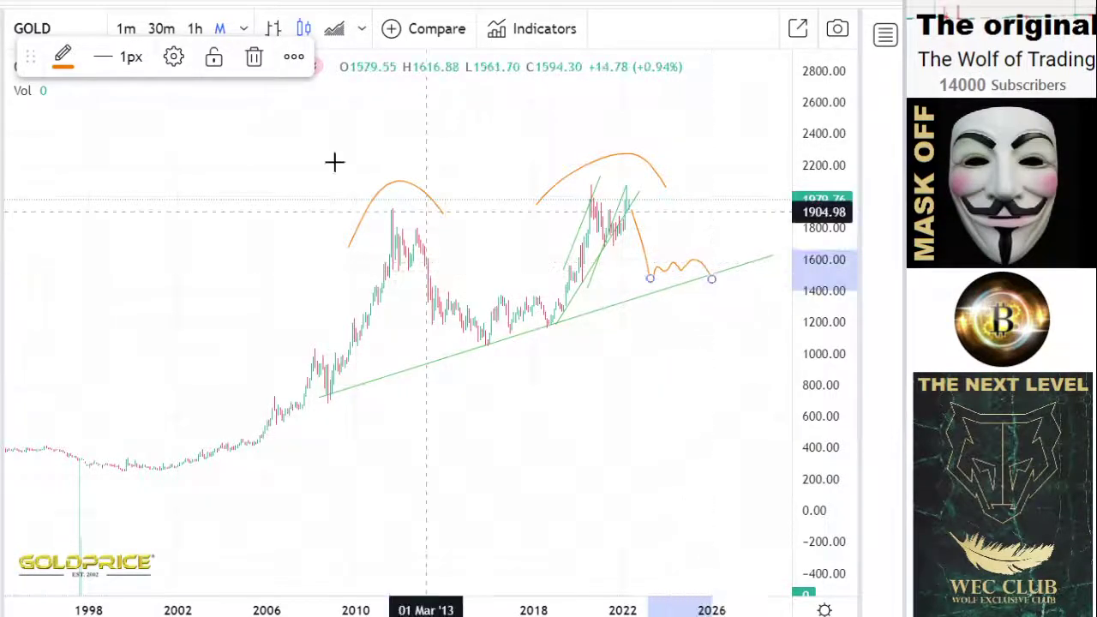
Brush overlapping rounded arcs over the 1980 price peak, spanning from about 1974 to 1998.
click(247, 33)
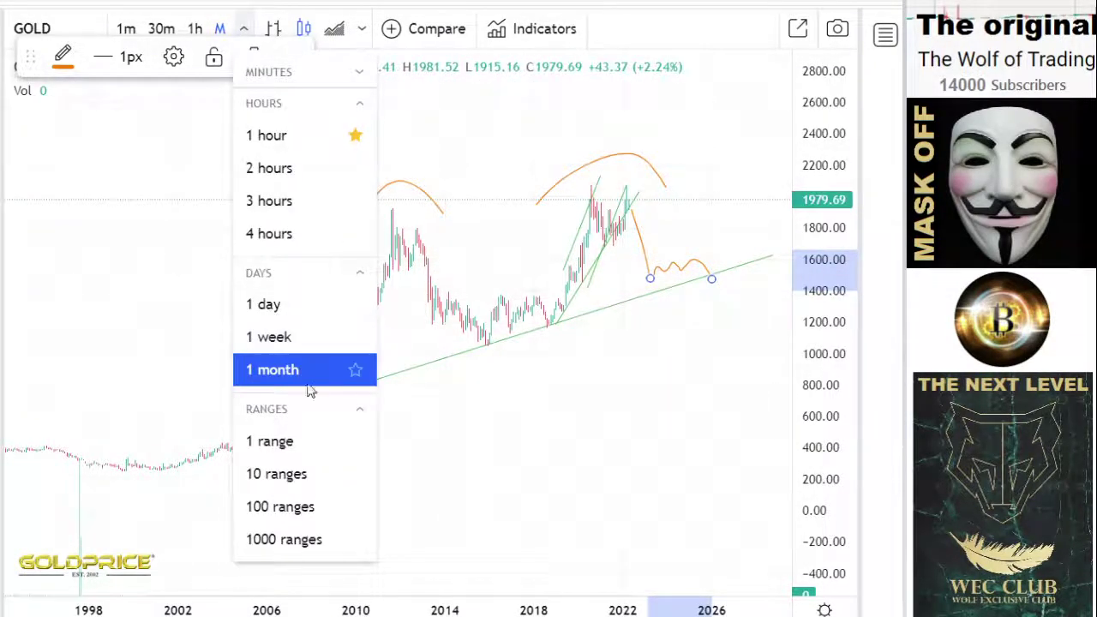
click(163, 348)
scroll(244, 367, down, 8)
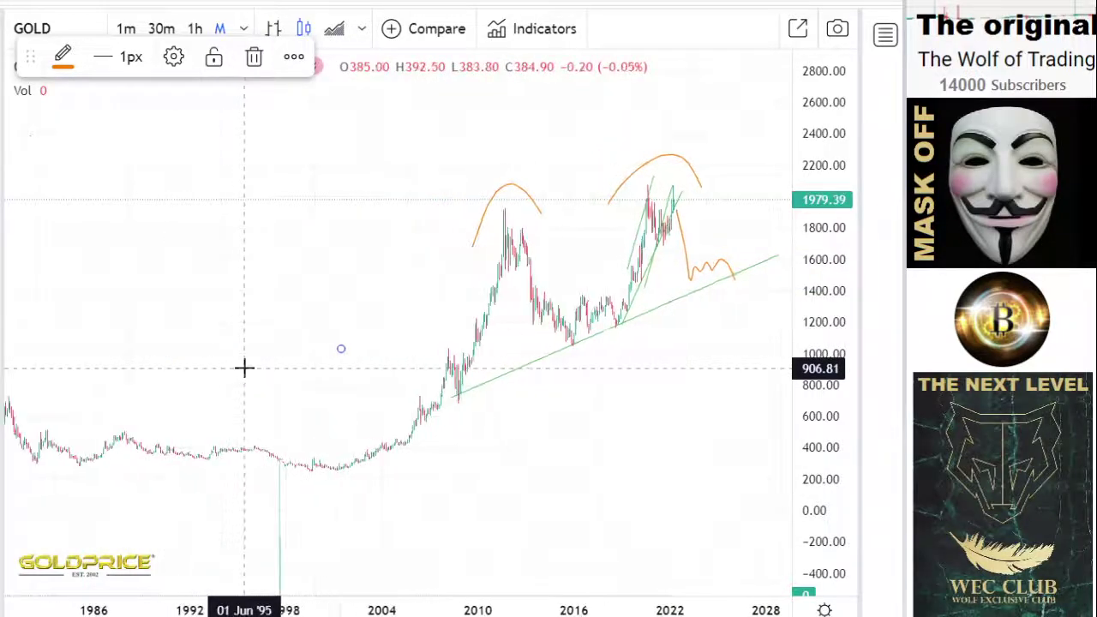
scroll(254, 363, down, 2)
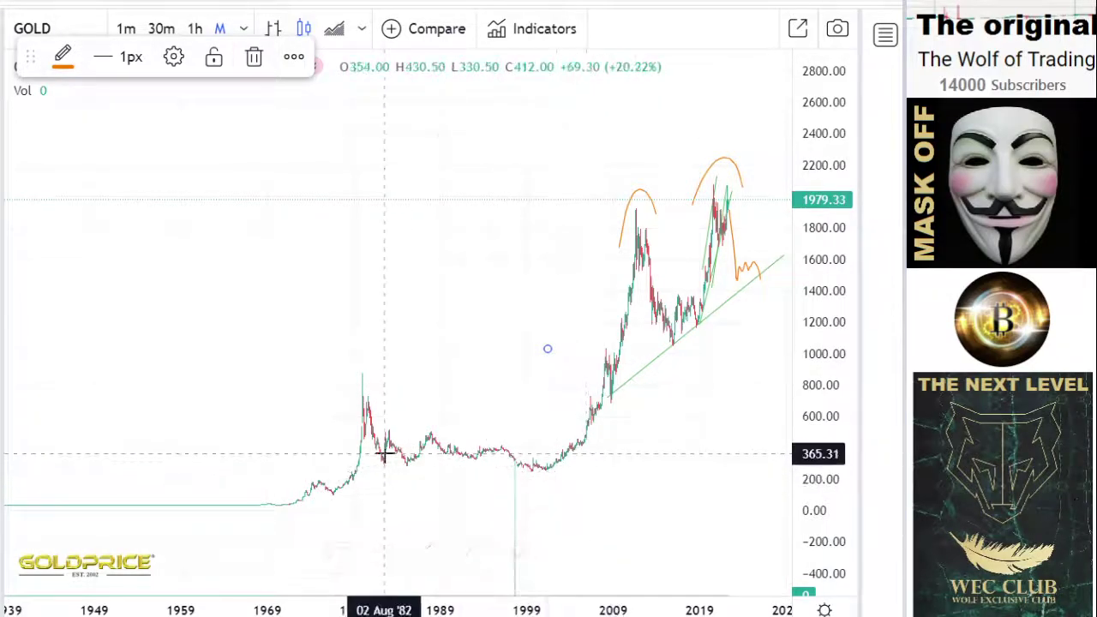
click(2, 146)
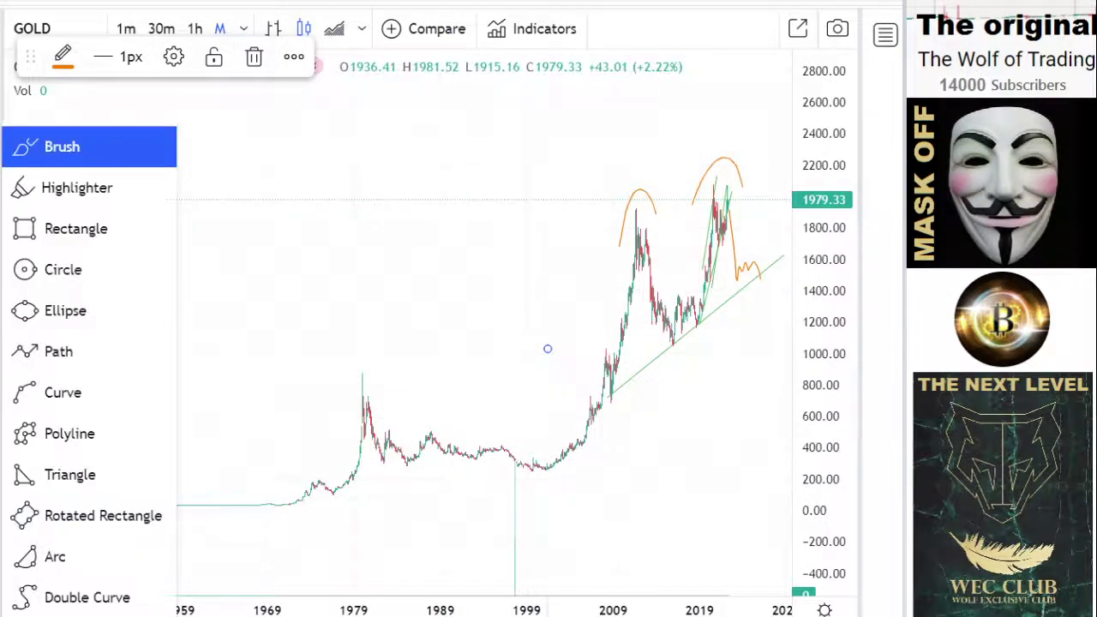
click(15, 146)
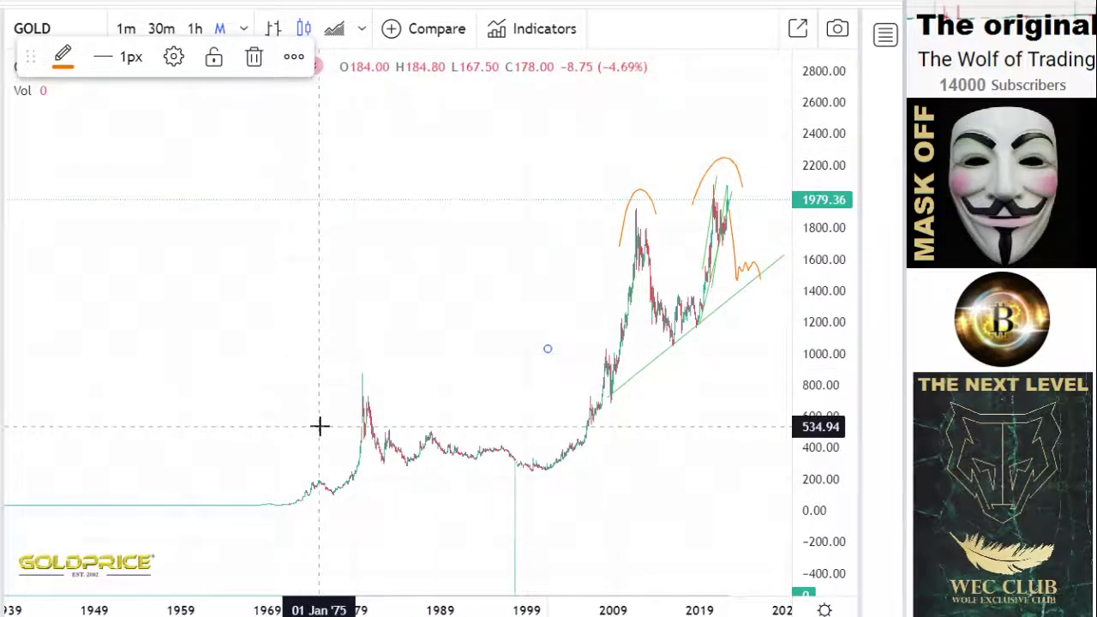
mouse_move(318, 419)
mouse_down()
mouse_move(358, 365)
mouse_move(397, 360)
mouse_move(435, 374)
mouse_move(525, 449)
mouse_move(462, 382)
mouse_move(380, 362)
mouse_move(316, 399)
mouse_move(303, 422)
mouse_up()
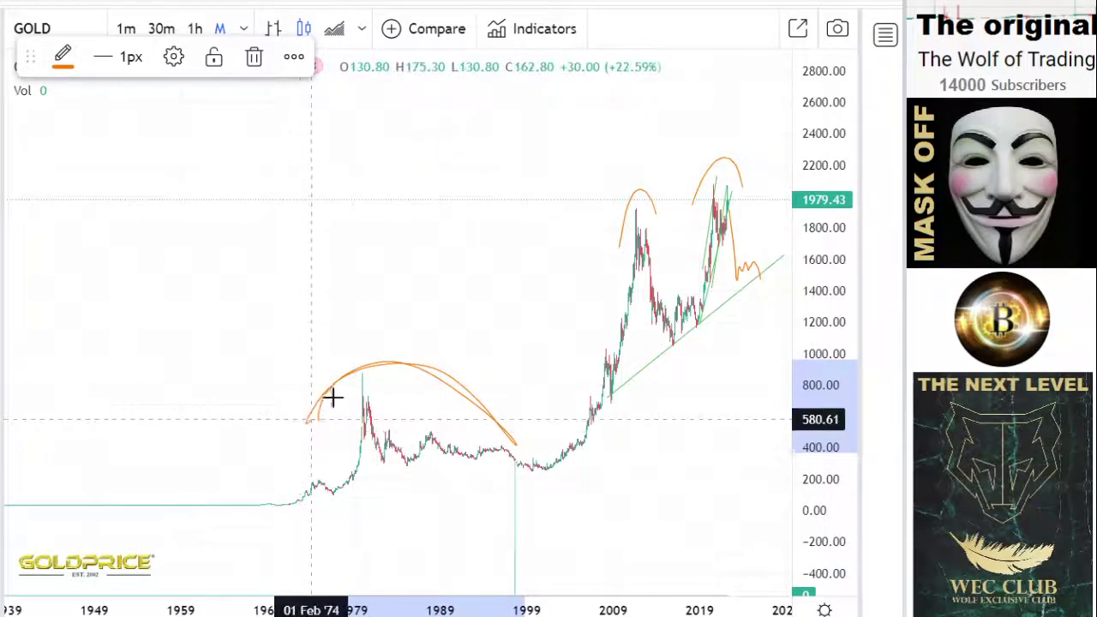
mouse_move(470, 396)
mouse_down()
mouse_move(380, 369)
mouse_move(317, 423)
mouse_up()
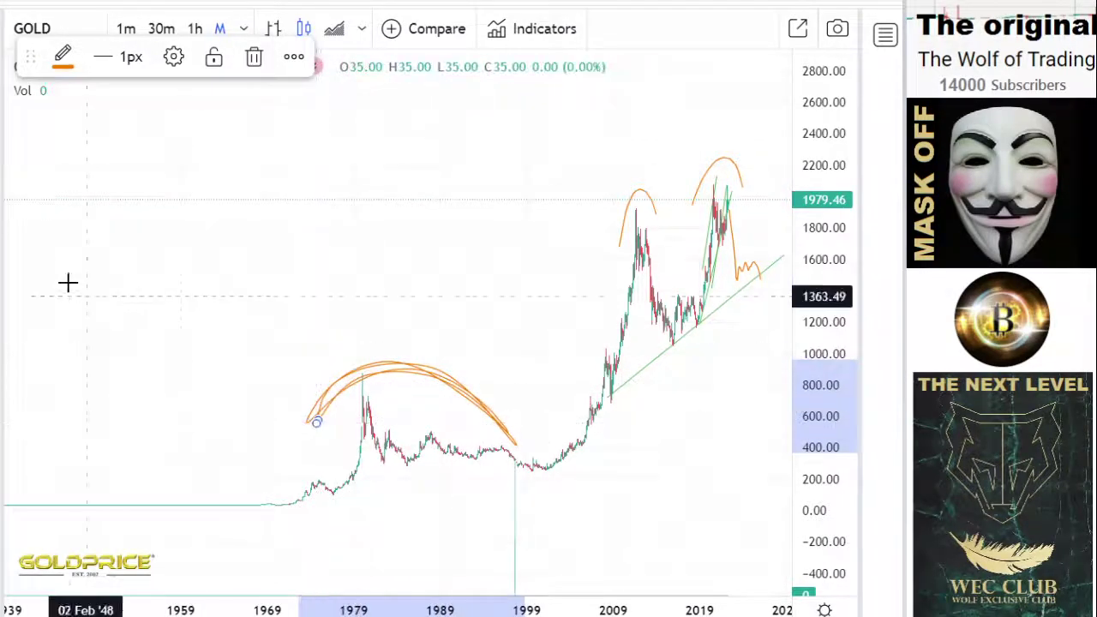
Draw a near-vertical trend line through the price around late 1988, from about 796 down to about 72.
click(3, 73)
click(25, 73)
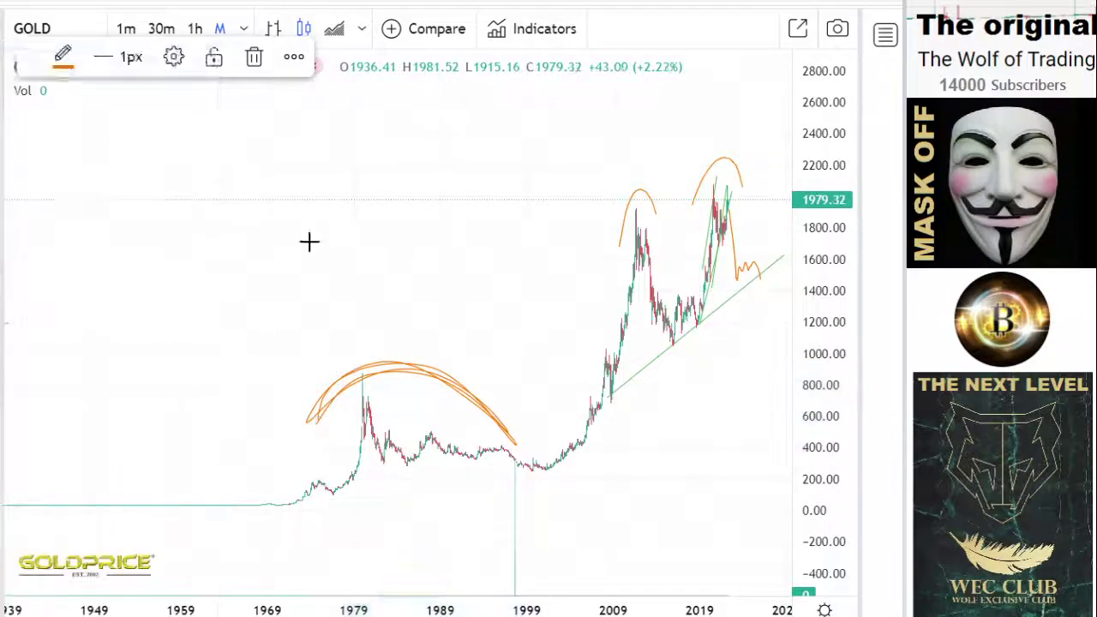
scroll(414, 369, up, 1)
scroll(415, 368, up, 2)
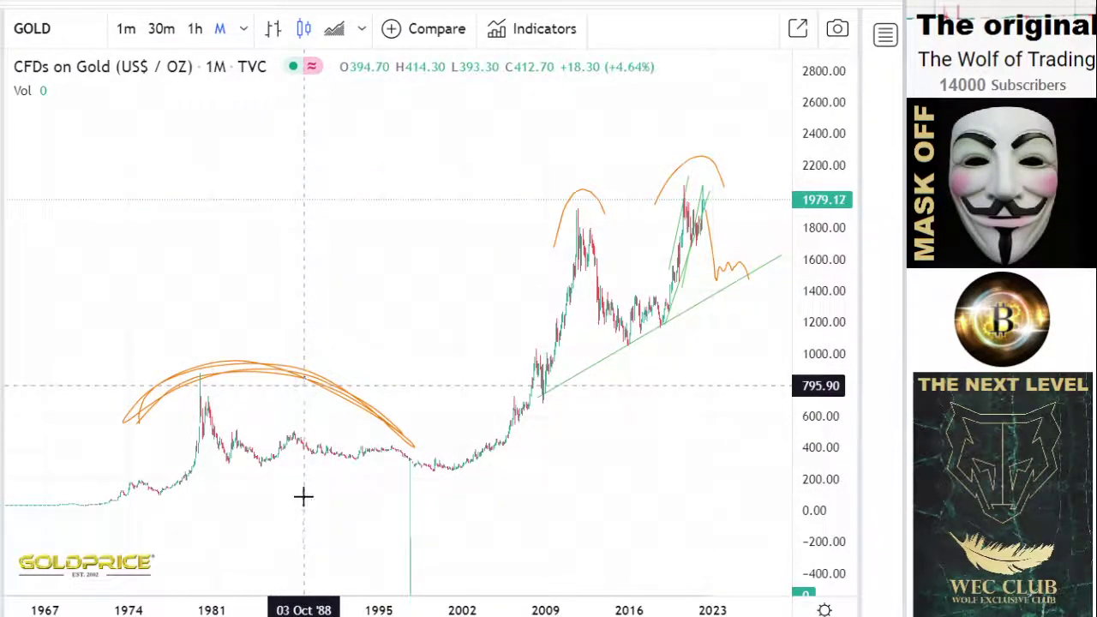
click(305, 386)
click(287, 533)
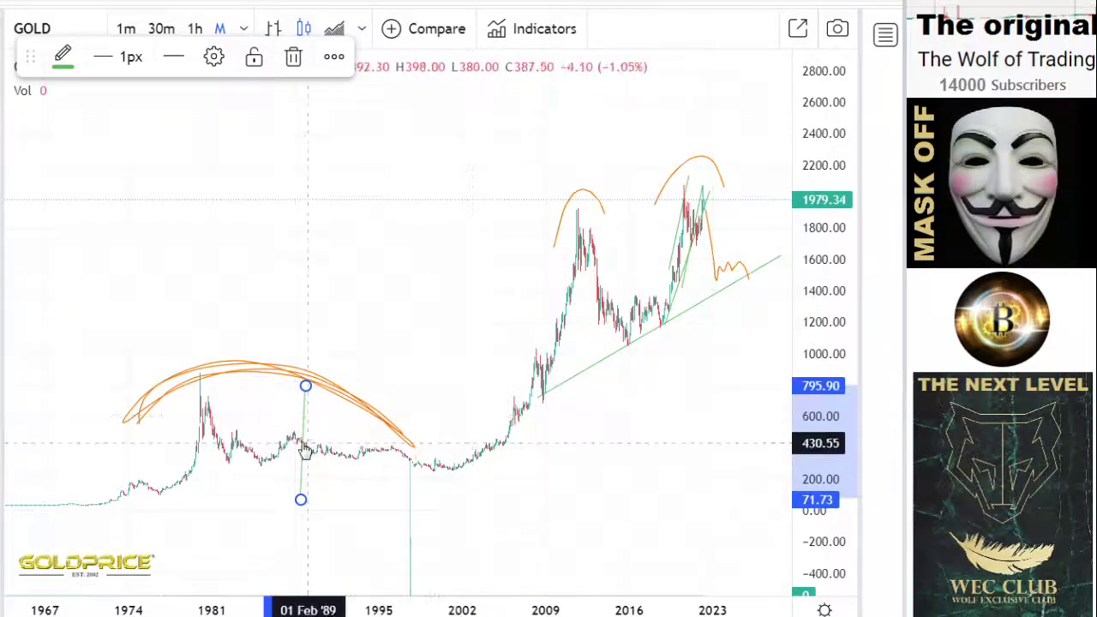
click(377, 456)
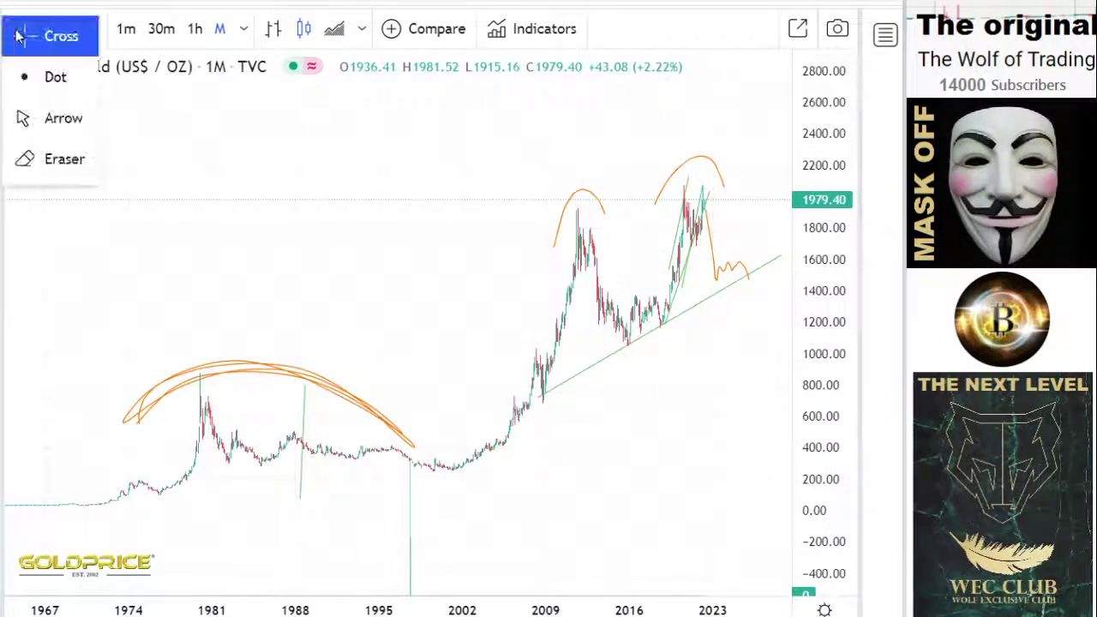
Brush a stroke continuing the sideways sketch up to about 1700 and then down through the support line to about 1040 in 2030.
drag(329, 276, 254, 282)
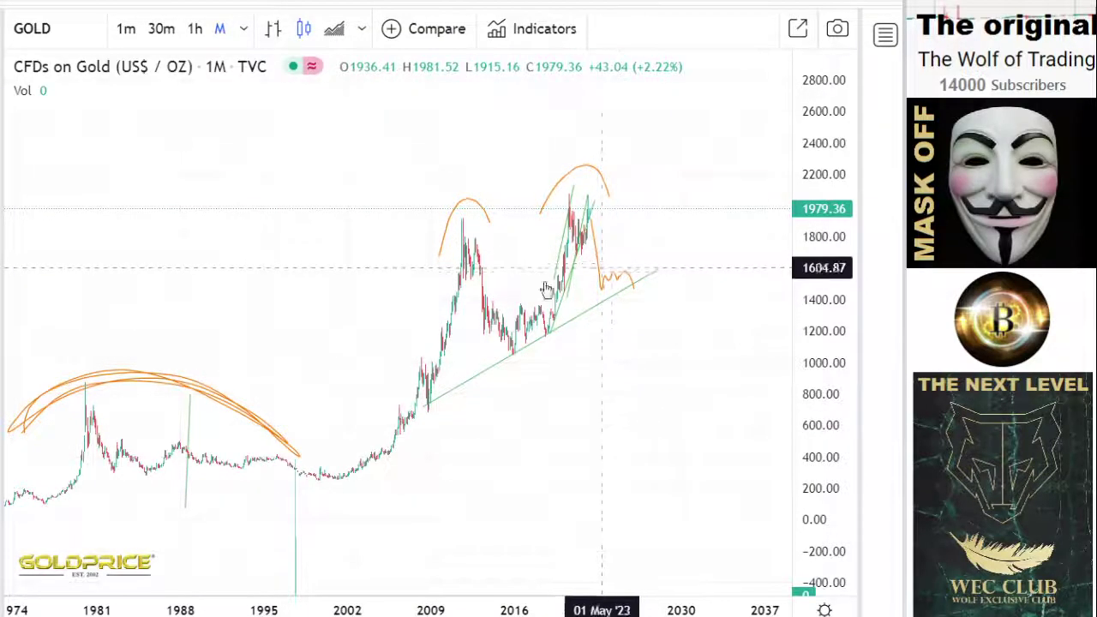
click(4, 148)
click(27, 149)
mouse_move(638, 292)
mouse_down()
mouse_move(631, 255)
mouse_move(643, 247)
mouse_move(683, 355)
mouse_up()
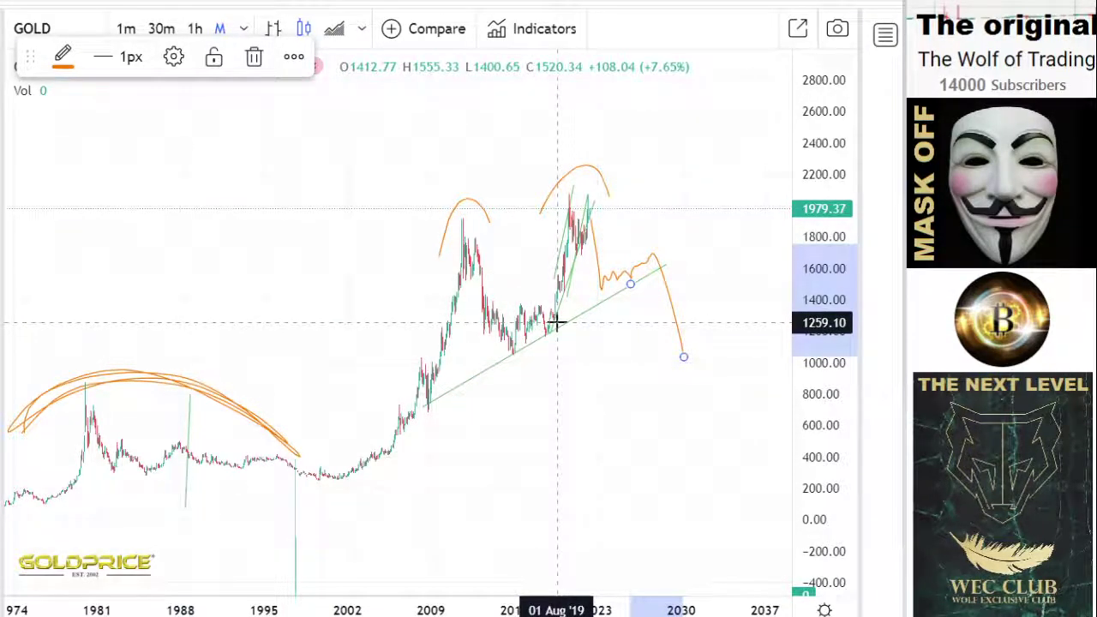
Brush one loop around the 2016–2019 price consolidation and another around the sketched sideways phase after 2023.
mouse_move(543, 287)
mouse_down()
mouse_move(516, 292)
mouse_move(548, 362)
mouse_move(553, 286)
mouse_up()
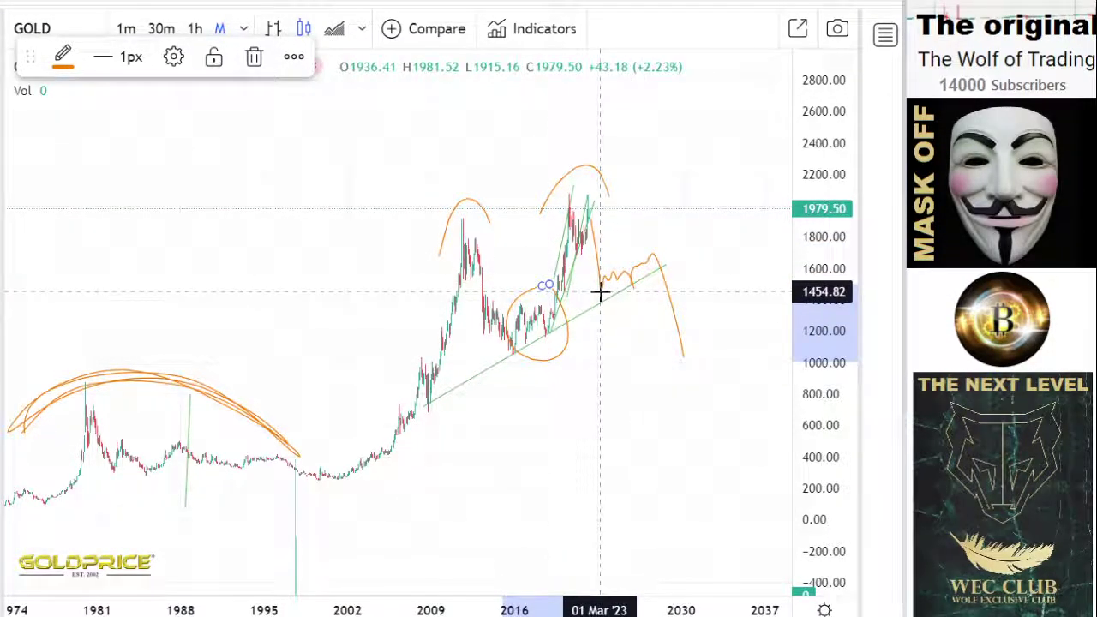
mouse_move(644, 256)
mouse_down()
mouse_move(600, 269)
mouse_move(622, 316)
mouse_move(652, 276)
mouse_move(644, 255)
mouse_up()
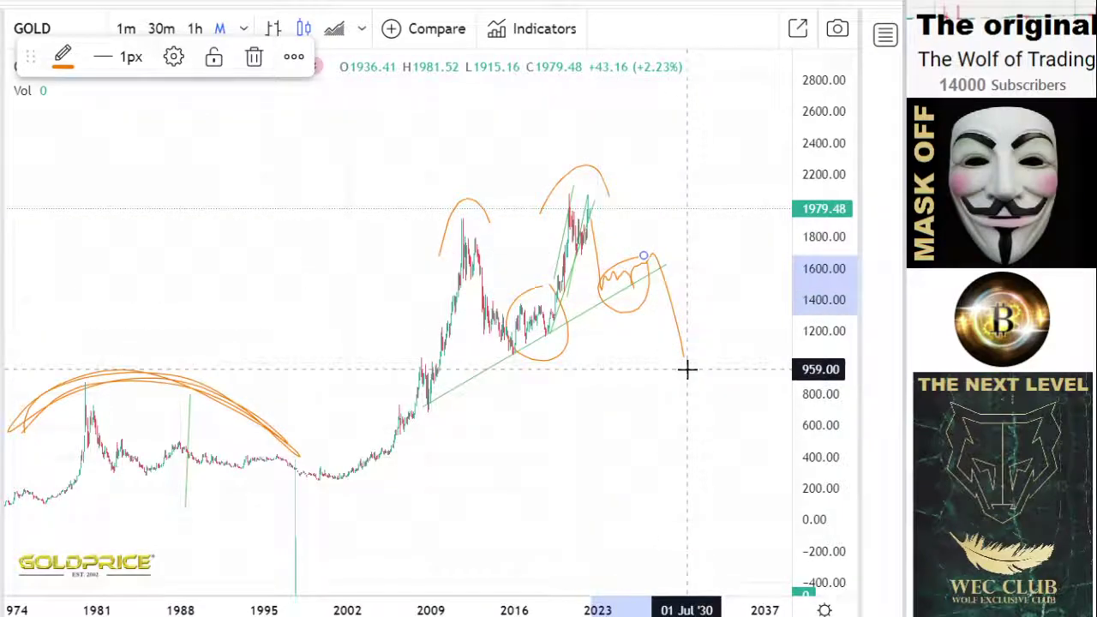
Draw a long-term support trend line under the lows from about -7 in December 1969 to about 646 in September 2049.
scroll(420, 411, down, 5)
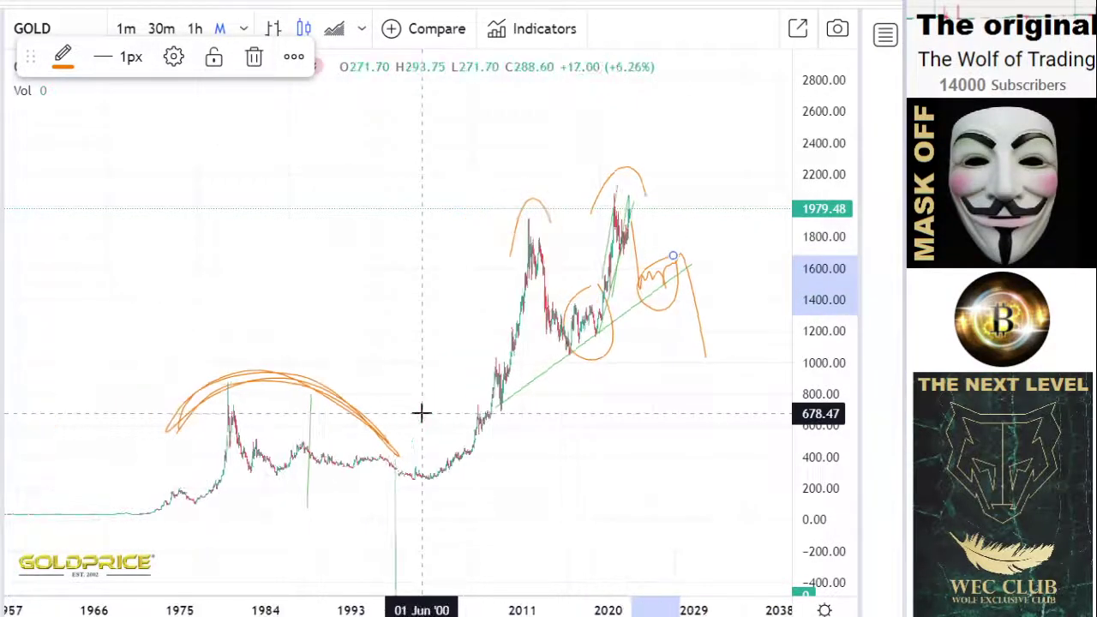
click(5, 38)
click(19, 39)
drag(345, 226, 165, 167)
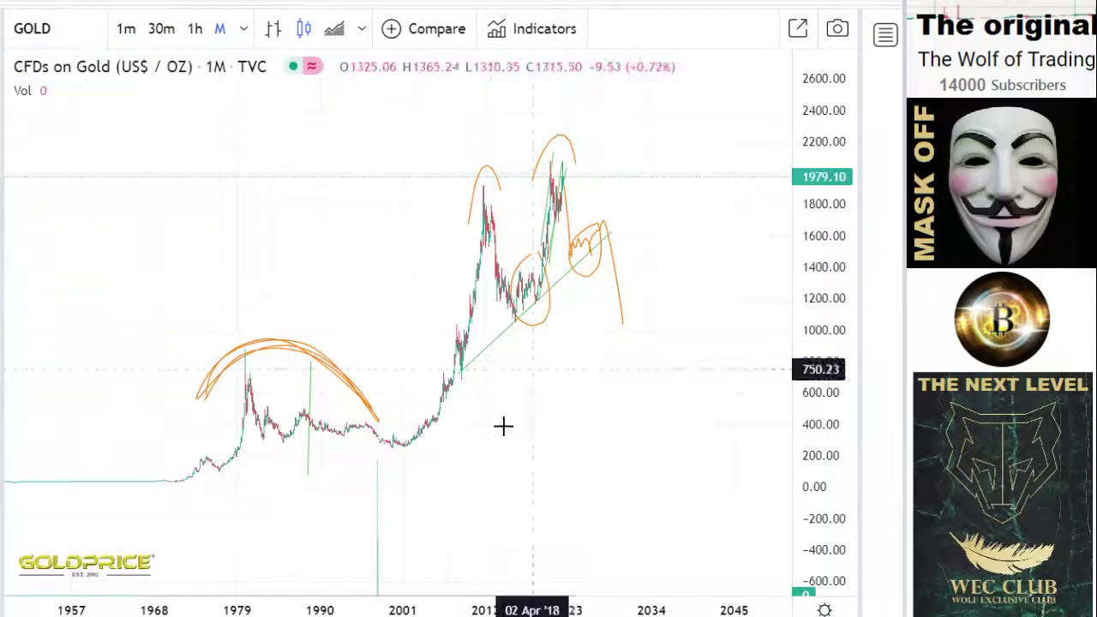
click(168, 487)
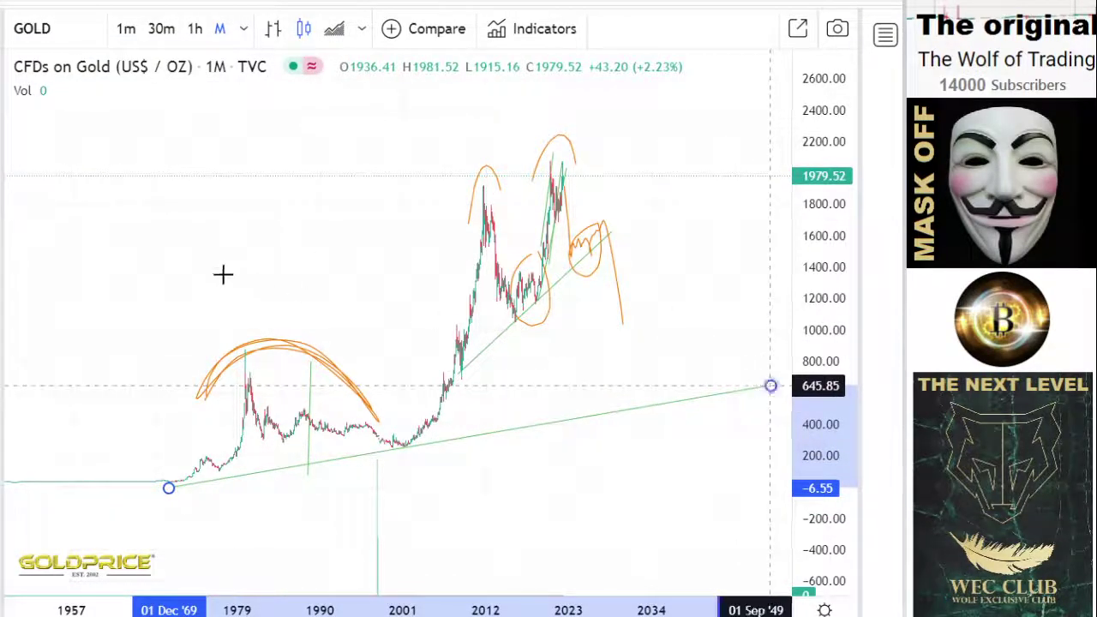
click(770, 386)
Draw a steeper rising trend line from about 20 in October 1996 to about 2094 in March 2042.
click(2, 64)
click(15, 70)
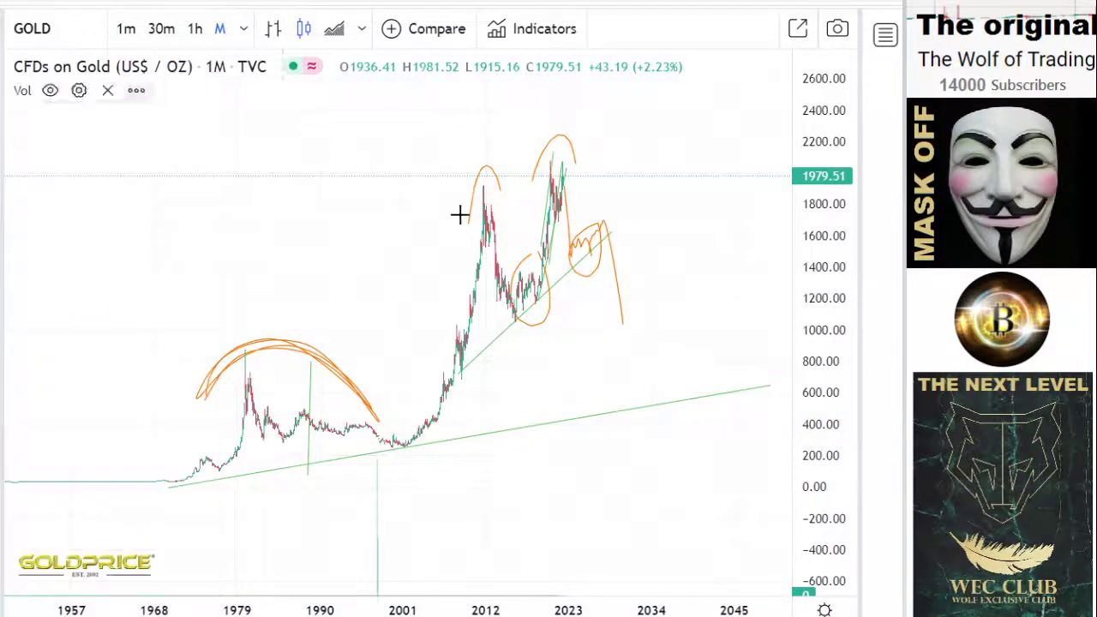
click(371, 484)
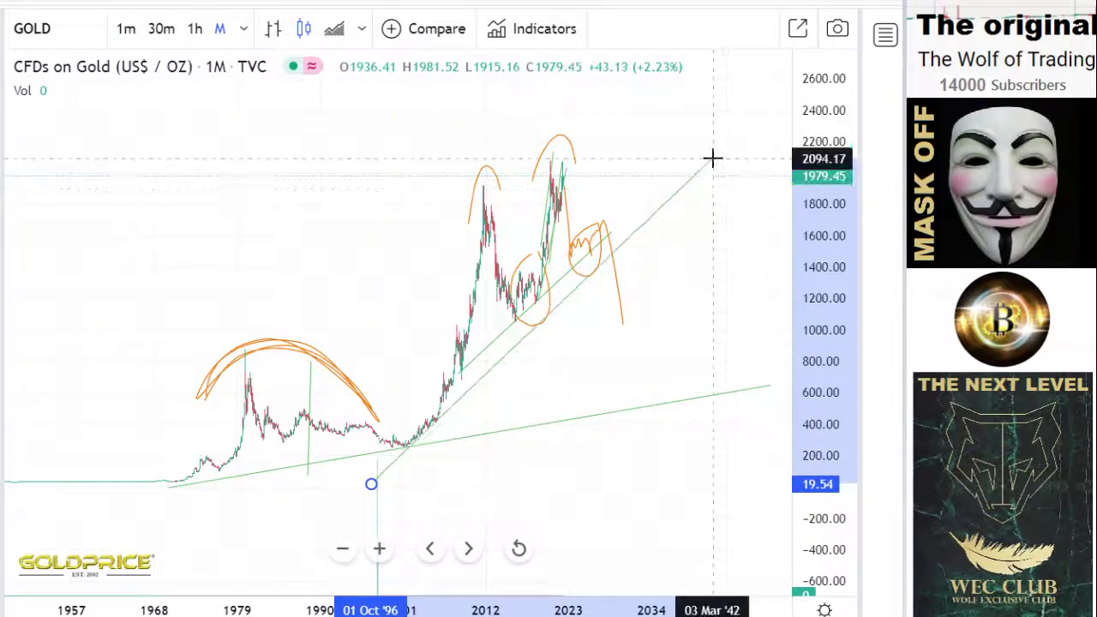
click(712, 157)
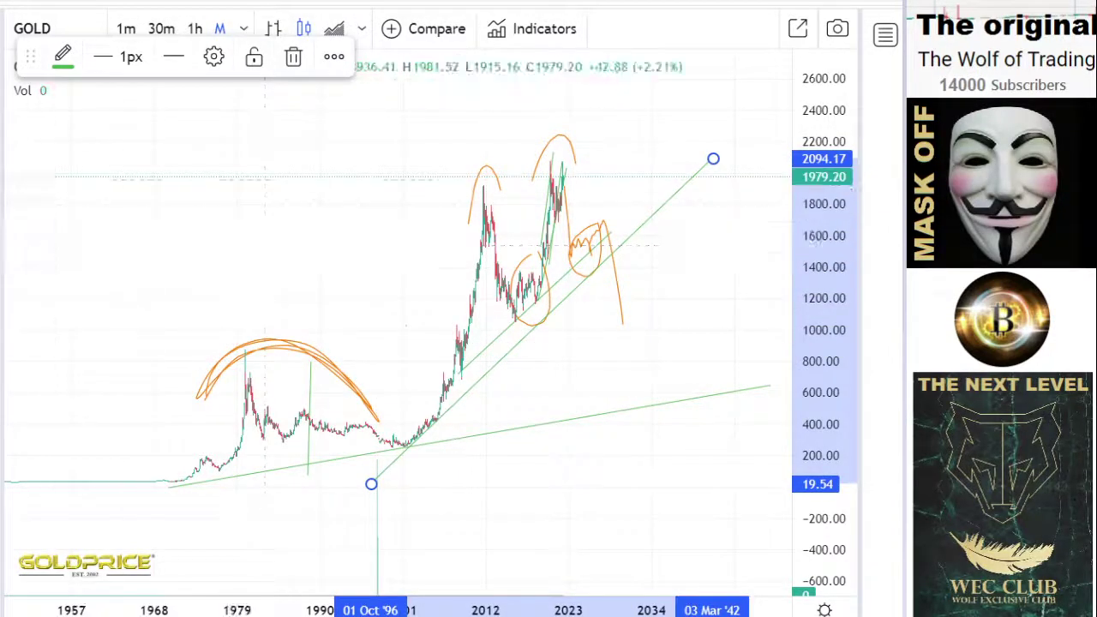
click(3, 137)
click(21, 137)
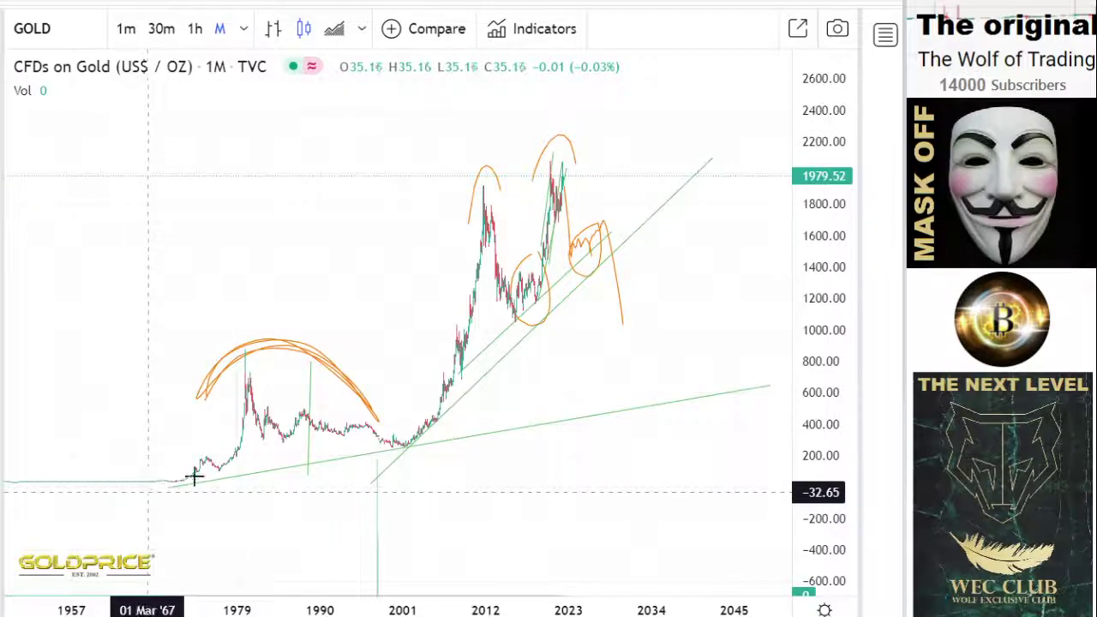
click(193, 477)
click(742, 257)
click(253, 56)
Draw a rising trend line from about -7 in January 1973 to about 1664 in November 2043.
click(3, 67)
click(24, 67)
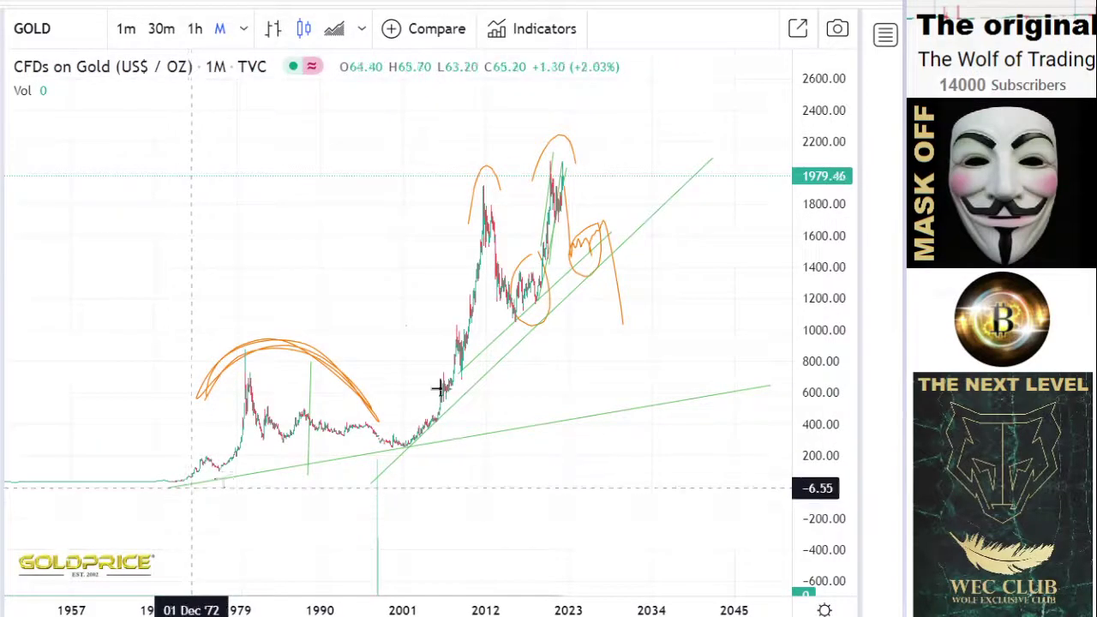
click(191, 487)
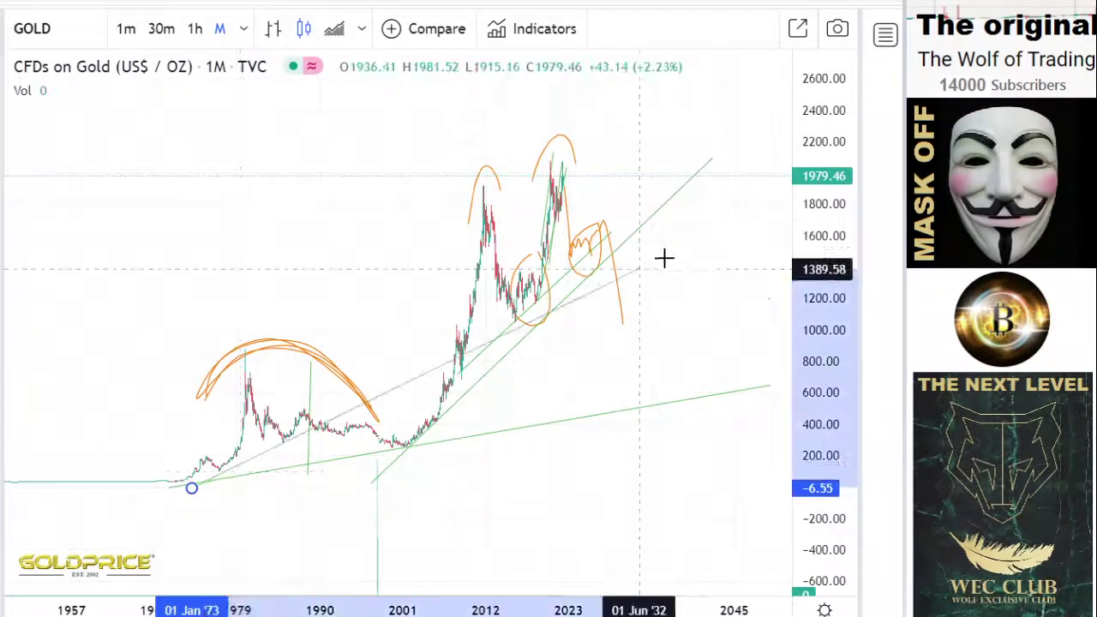
click(726, 227)
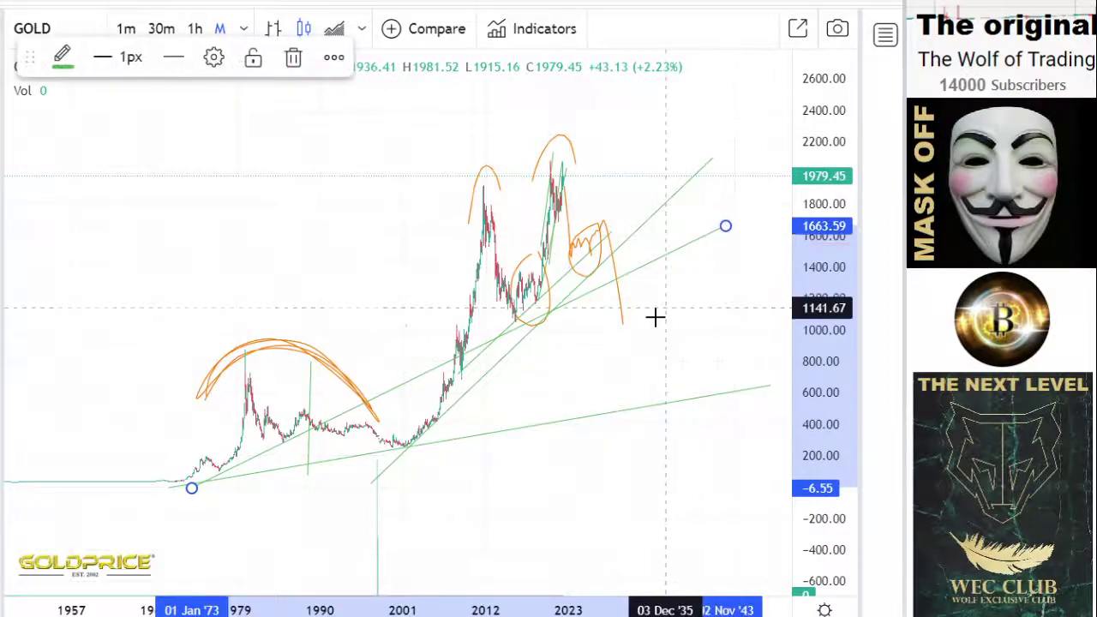
click(104, 186)
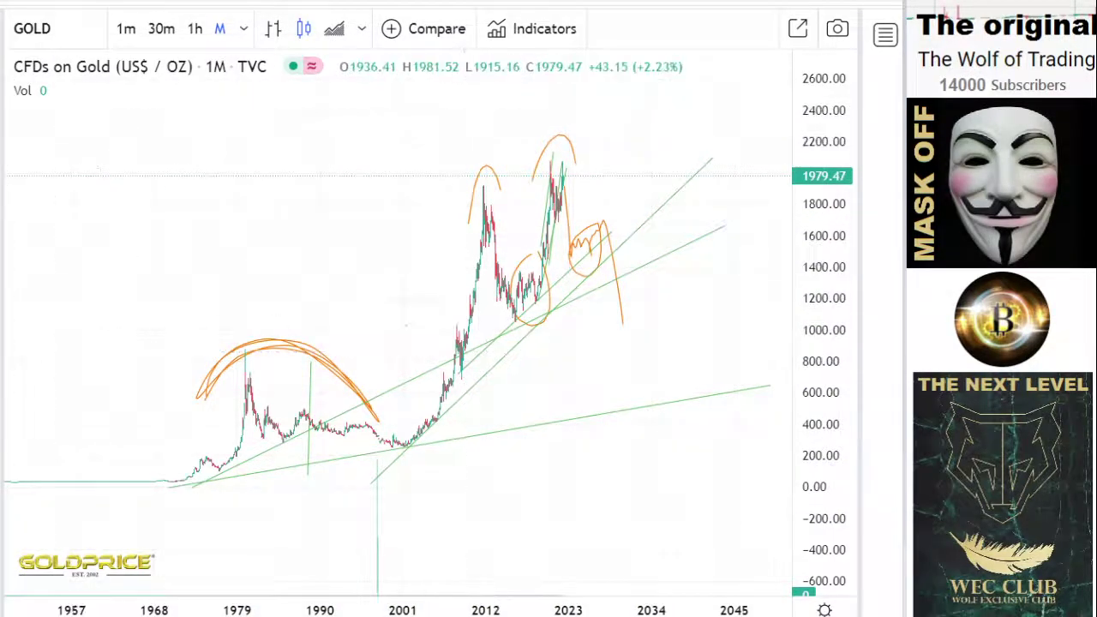
Brush a stroke down the projected decline from about 1700 to about 1300 and recolour it red.
click(3, 146)
click(69, 147)
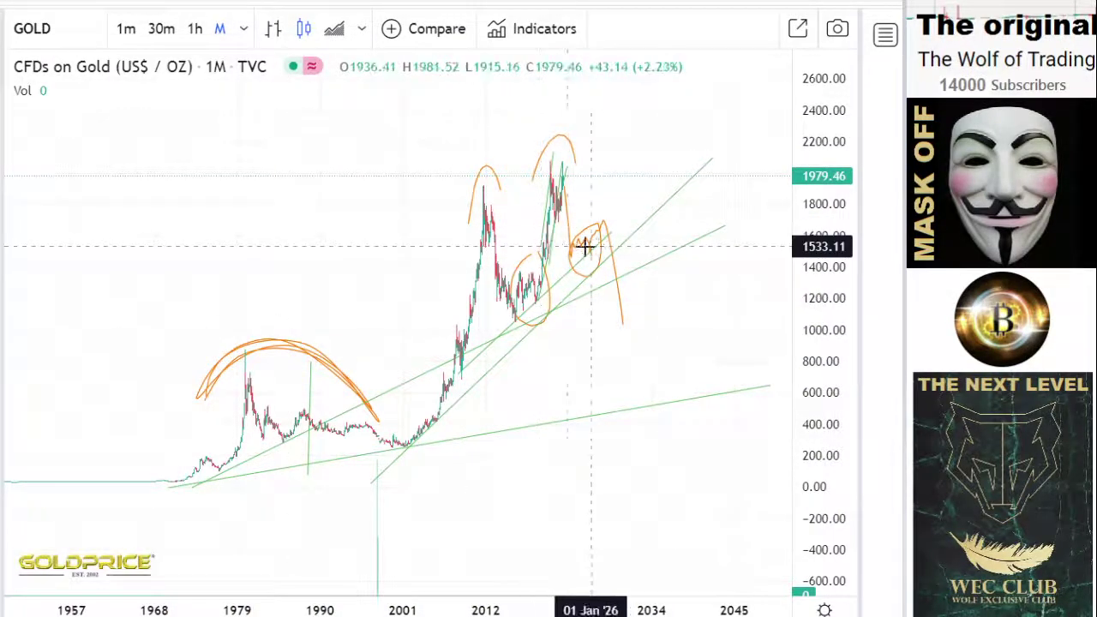
drag(604, 221, 620, 284)
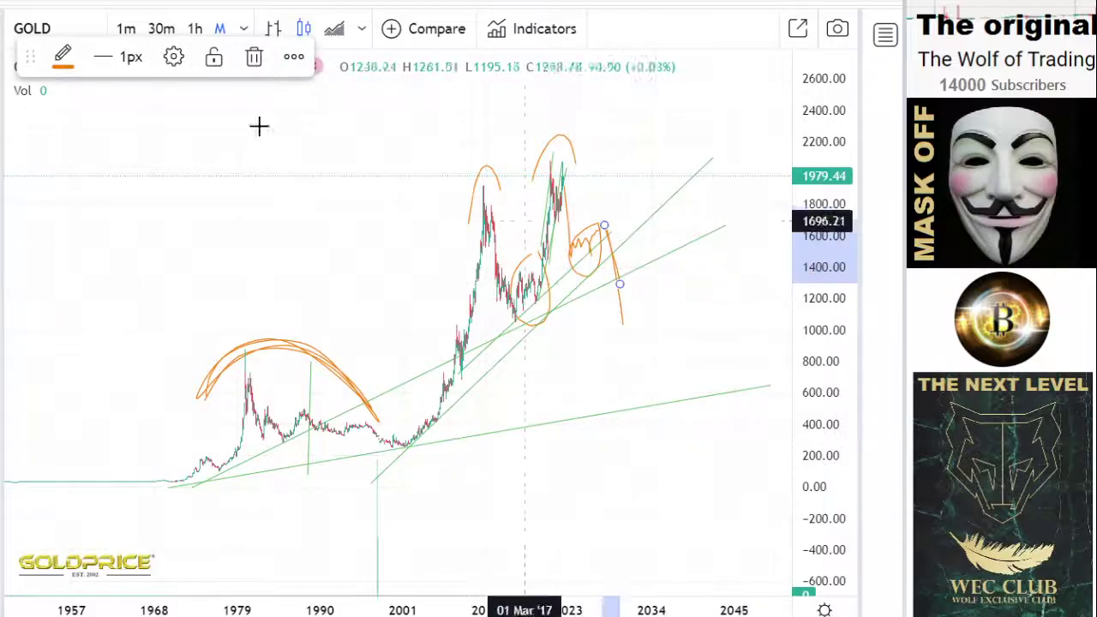
click(60, 57)
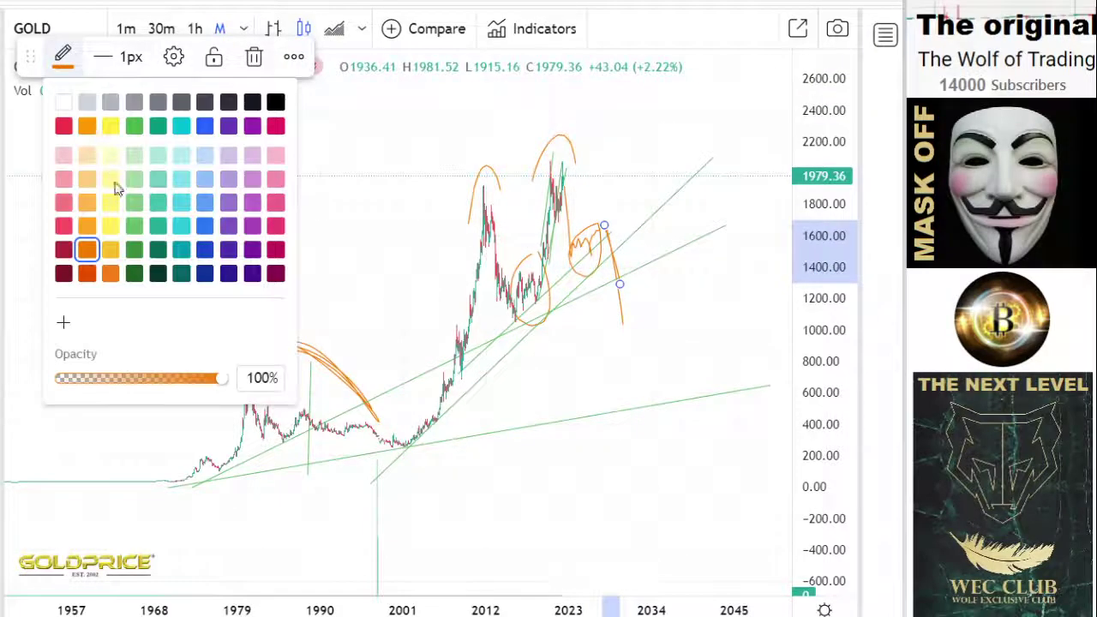
click(65, 224)
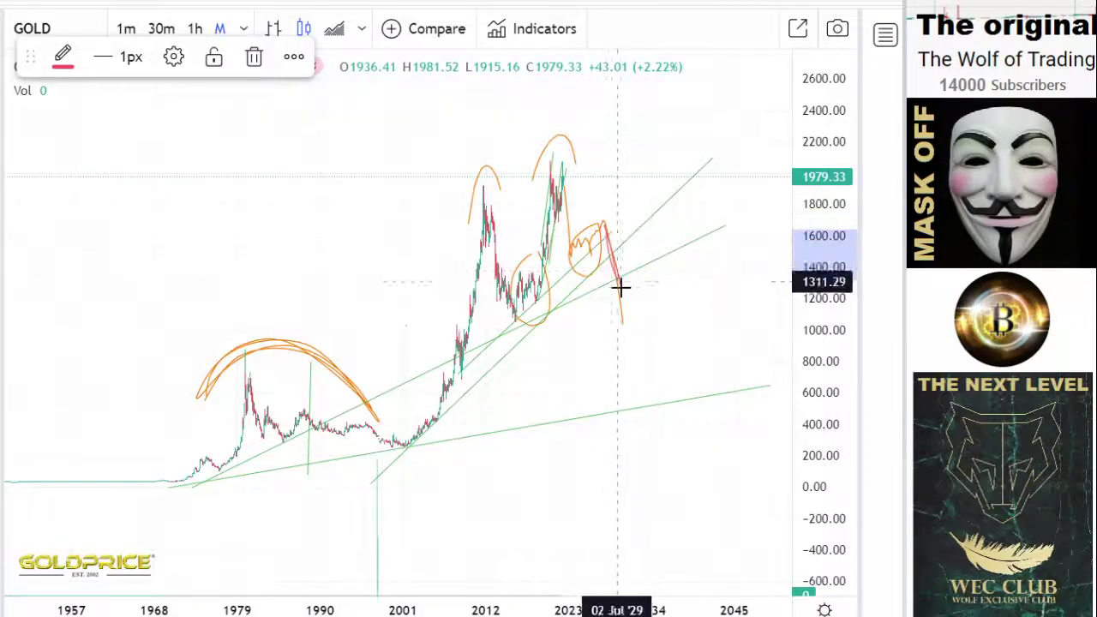
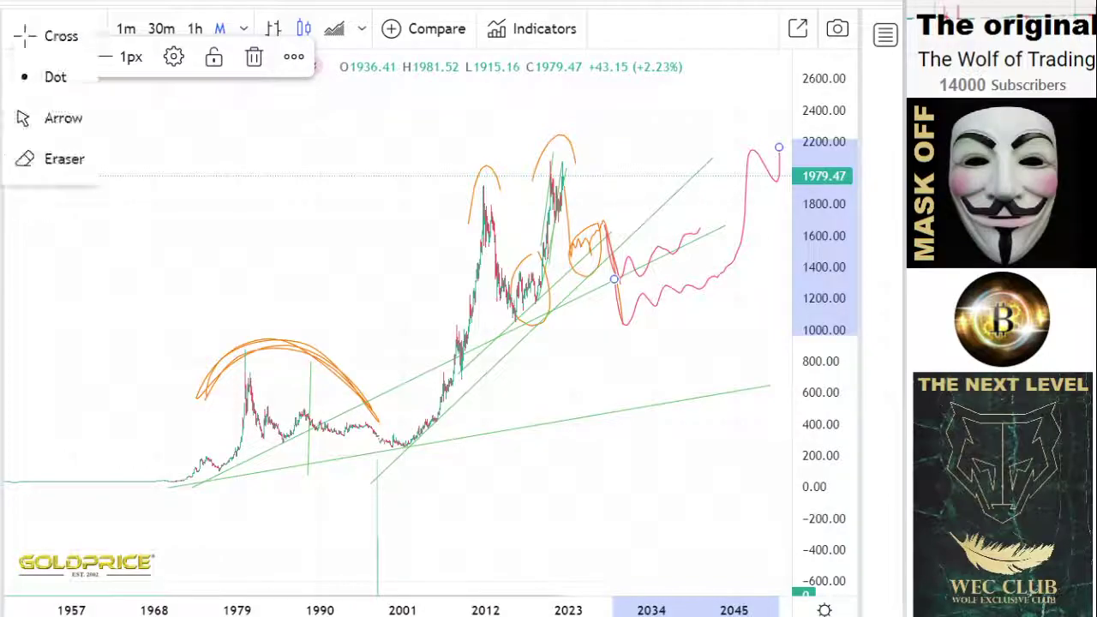
Return to the cross cursor and view the sketched price paths beyond 2045.
click(44, 36)
drag(324, 266, 213, 282)
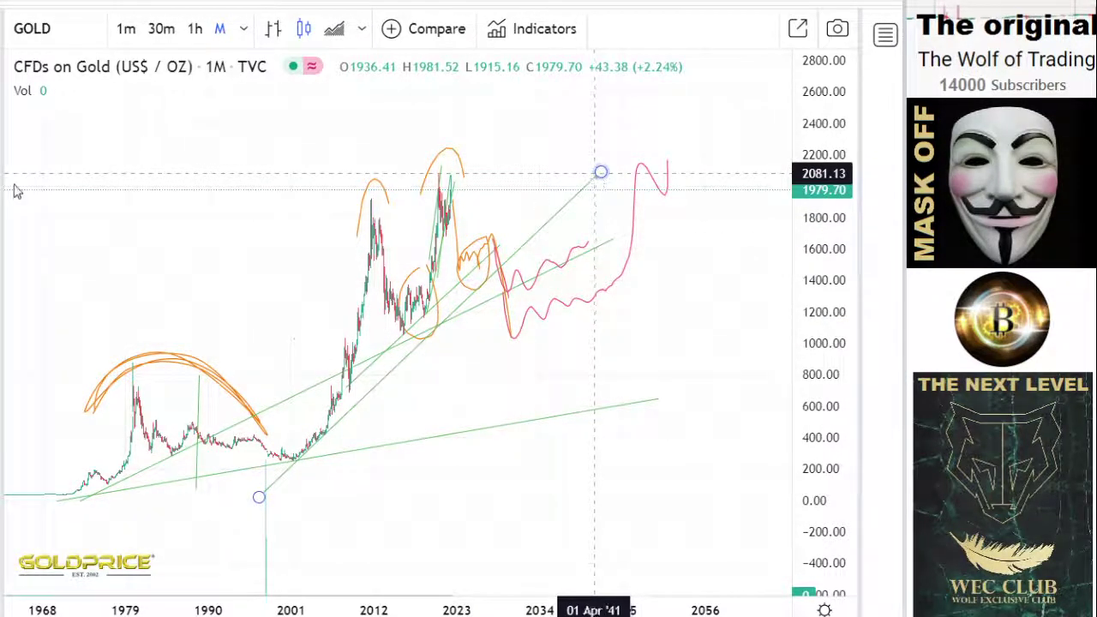
Draw a rising trend line from about 124 in October 1998 to about 2490 in January 2051.
click(26, 61)
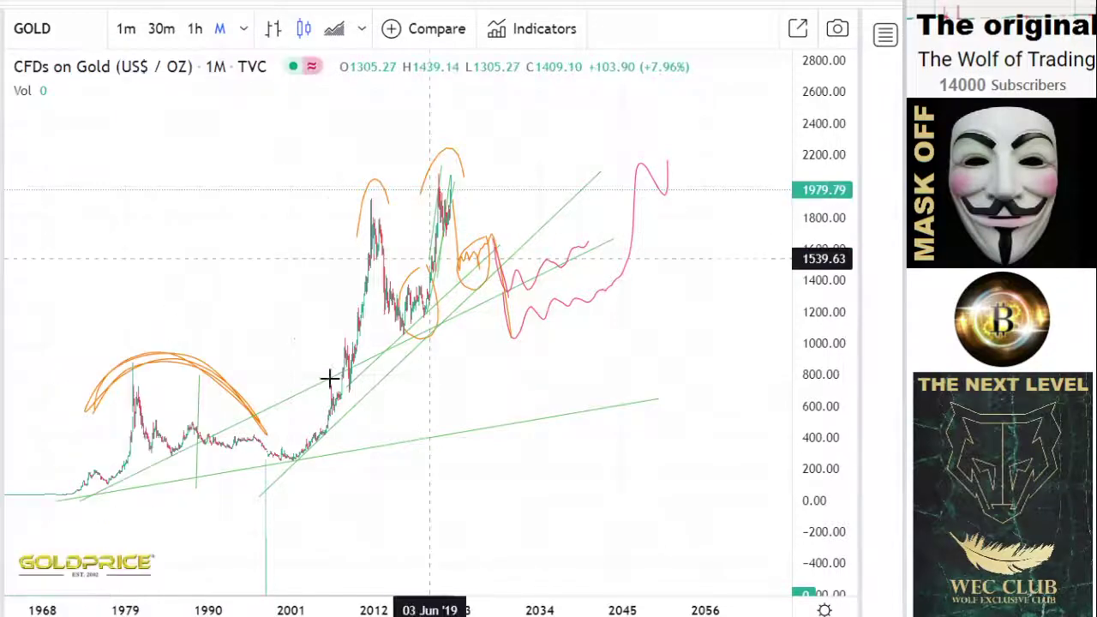
click(275, 481)
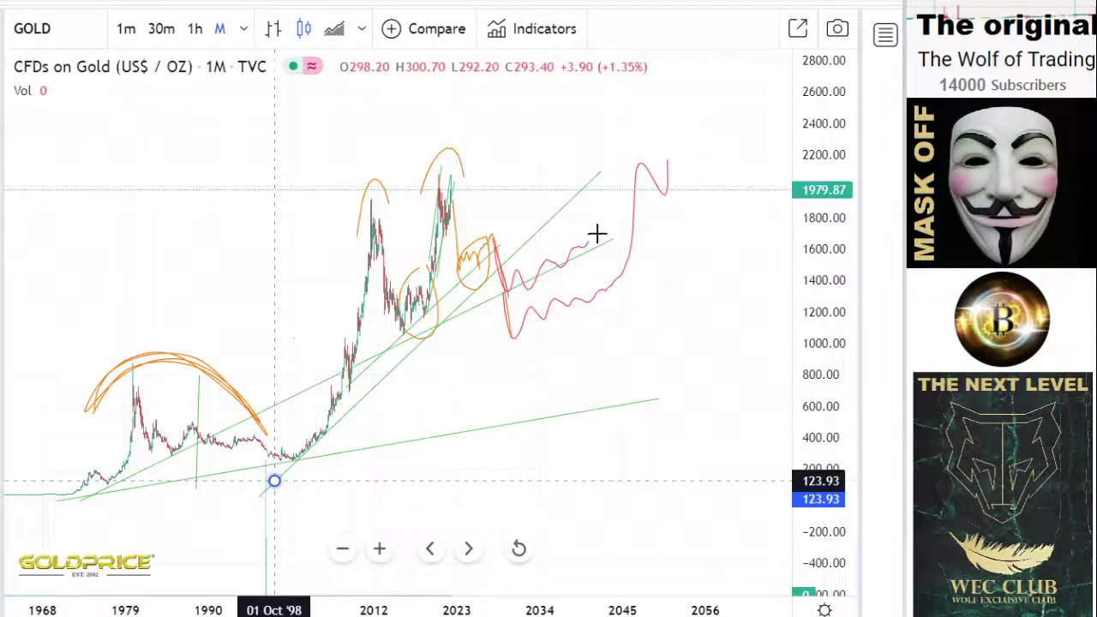
click(669, 109)
Brush a price path from January 2051 that spikes to about 2300 and declines in waves to about 1650.
click(7, 145)
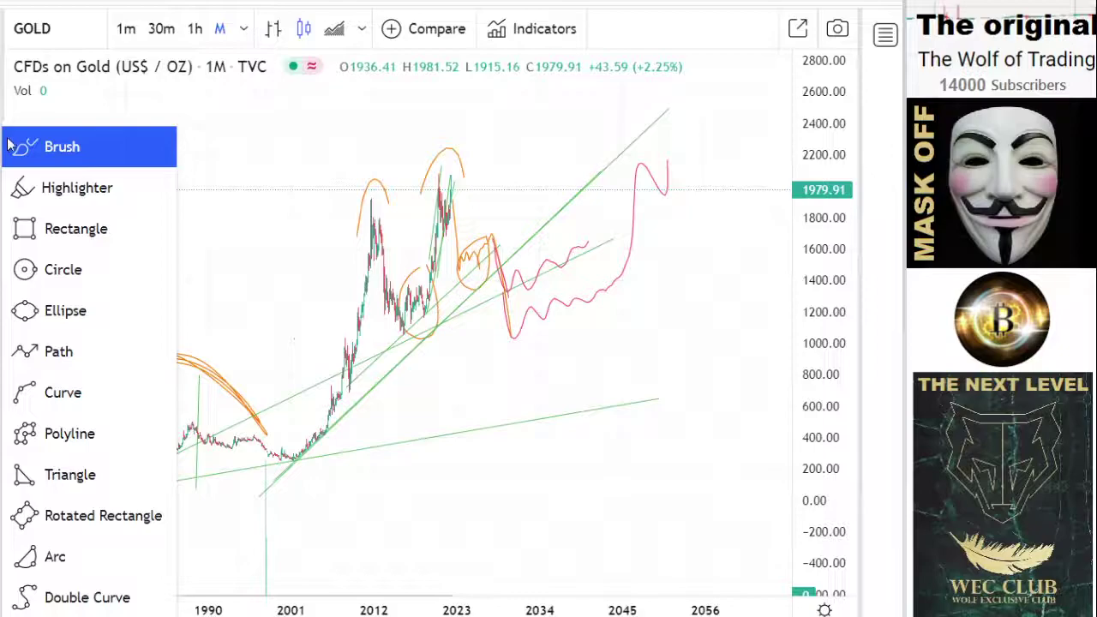
click(9, 146)
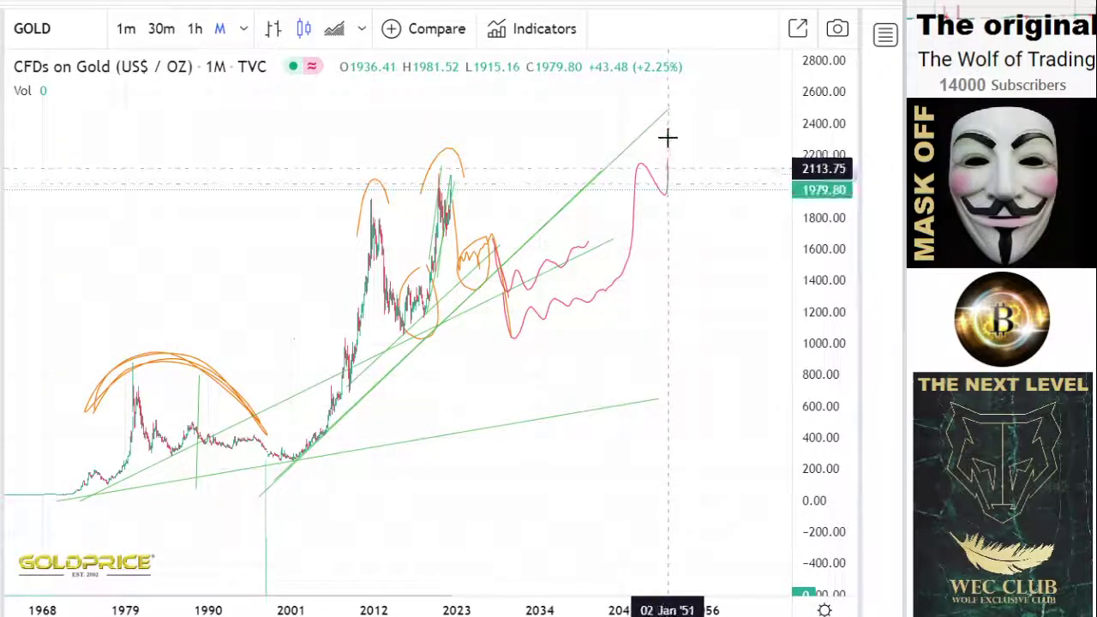
mouse_move(667, 128)
mouse_down()
mouse_move(675, 191)
mouse_move(713, 186)
mouse_move(730, 241)
mouse_up()
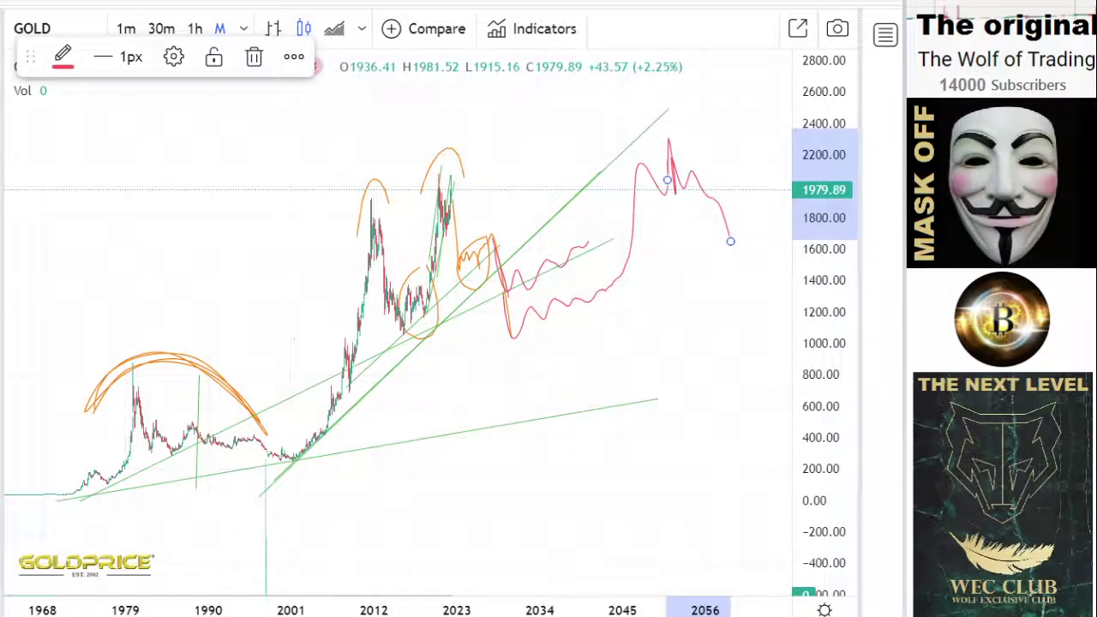
Draw an upper trend line across the 2011 and 2020 peaks from about 1566 in February 1993 to about 2557.
click(4, 57)
click(19, 55)
click(232, 255)
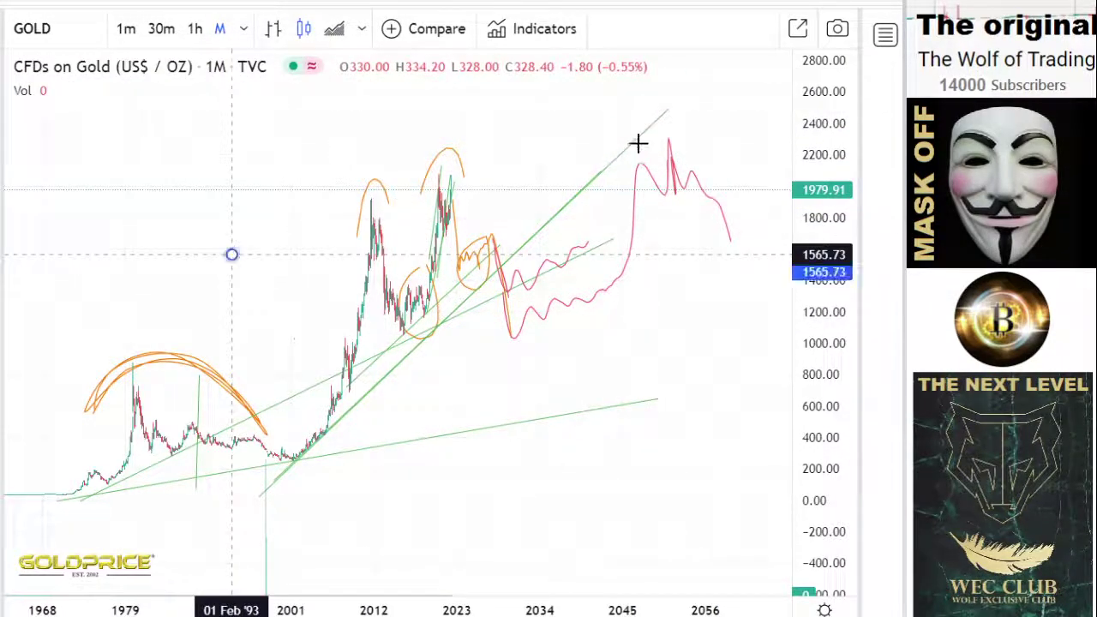
click(767, 99)
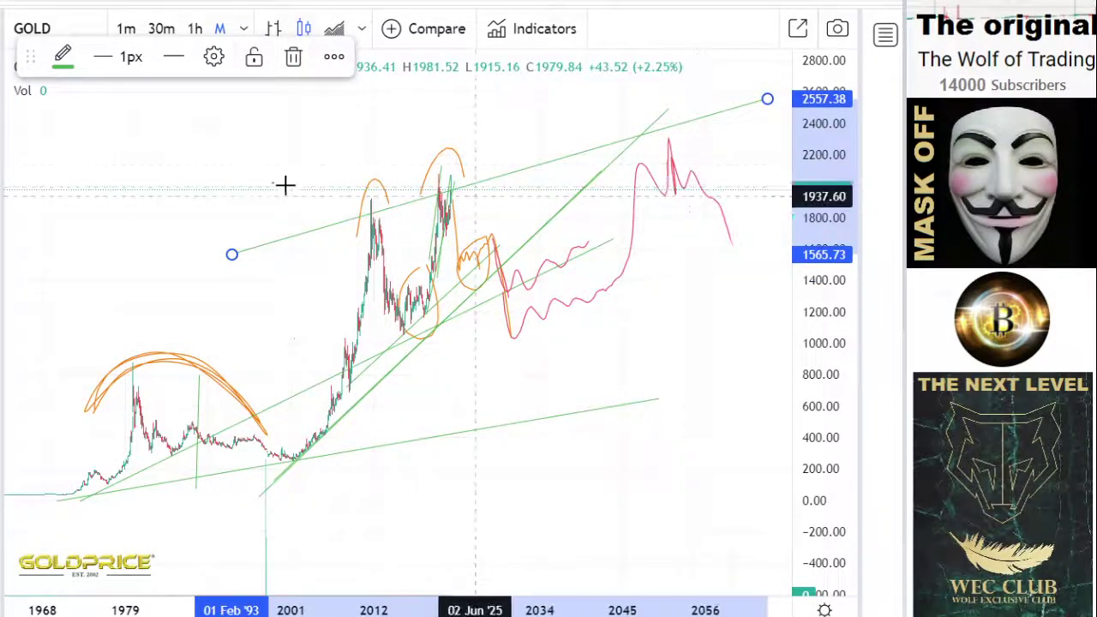
Brush a recovery from the end of the sketched decline at about 1650 up to about 2600 and circle its top.
click(4, 42)
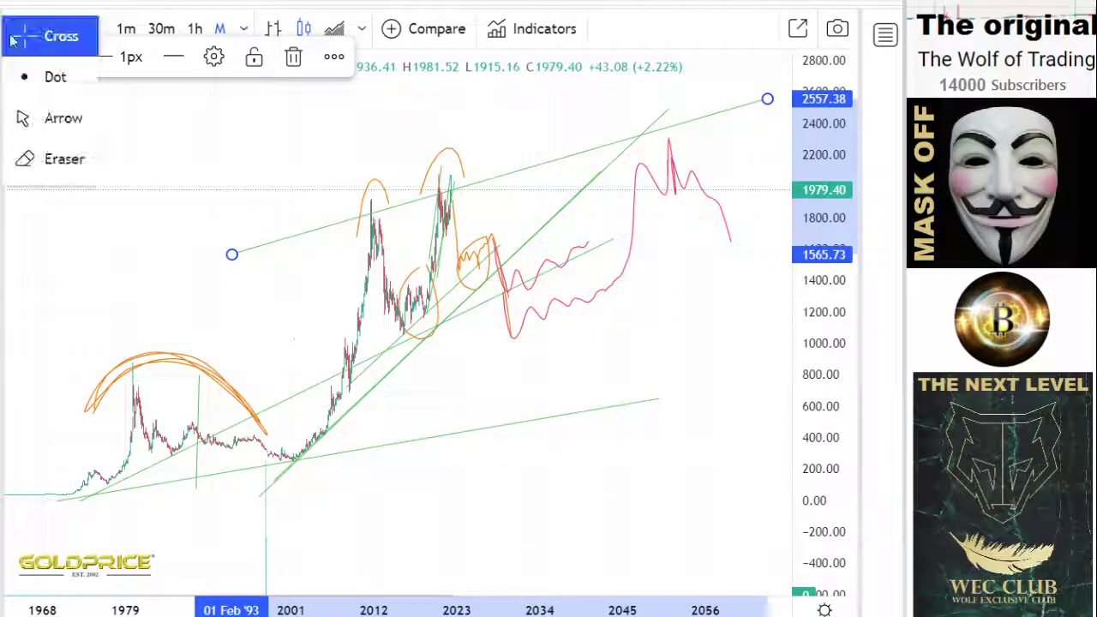
drag(203, 223, 121, 253)
click(5, 142)
click(27, 146)
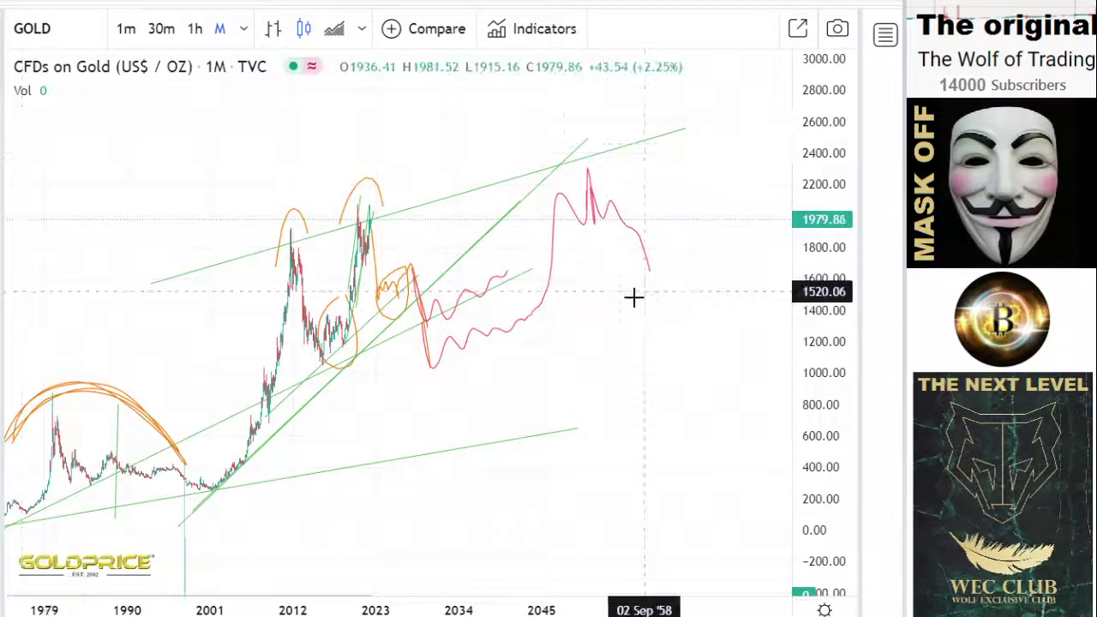
mouse_move(660, 220)
mouse_down()
mouse_move(693, 210)
mouse_move(734, 106)
mouse_move(730, 137)
mouse_move(717, 127)
mouse_move(726, 118)
mouse_up()
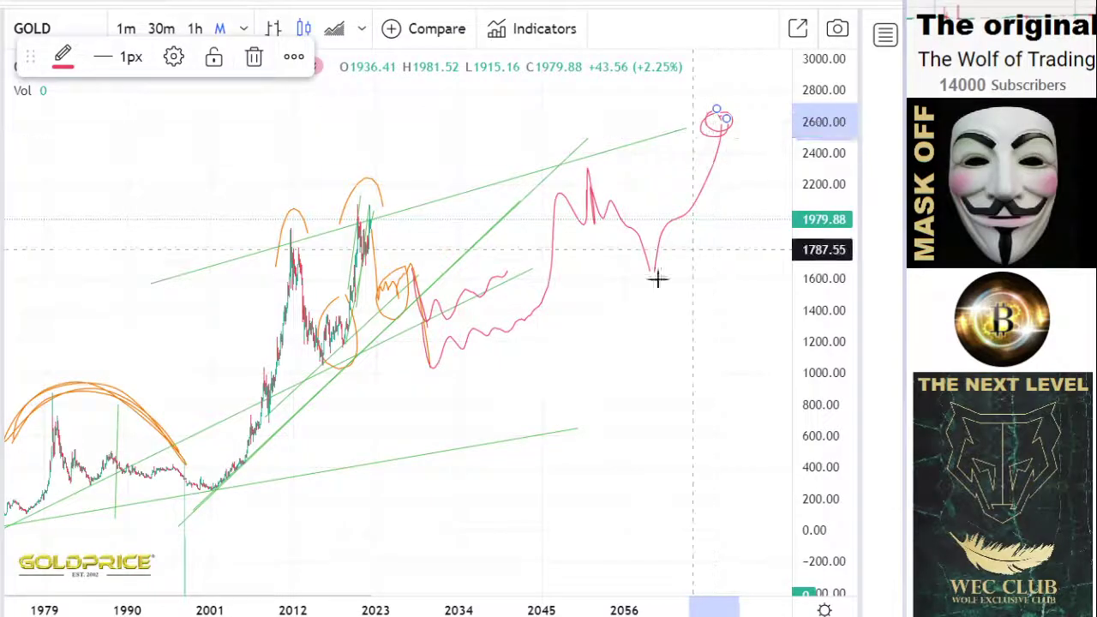
Brush a final decline from below the circled top, from about 2450 down to about 1150.
click(3, 147)
click(62, 146)
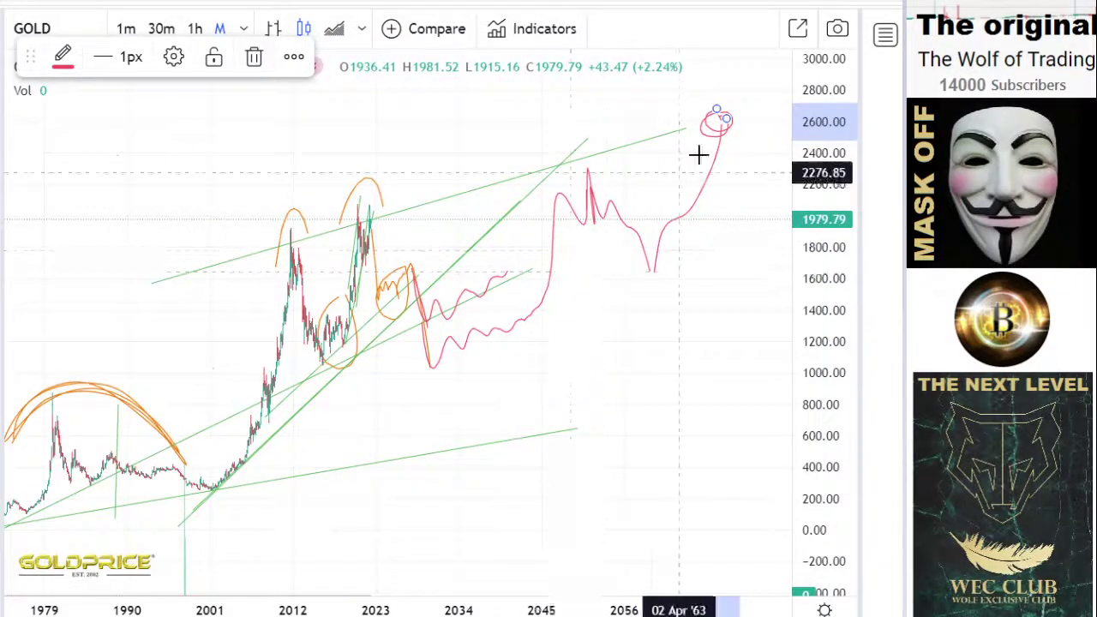
mouse_move(721, 140)
mouse_down()
mouse_move(752, 200)
mouse_move(785, 348)
mouse_up()
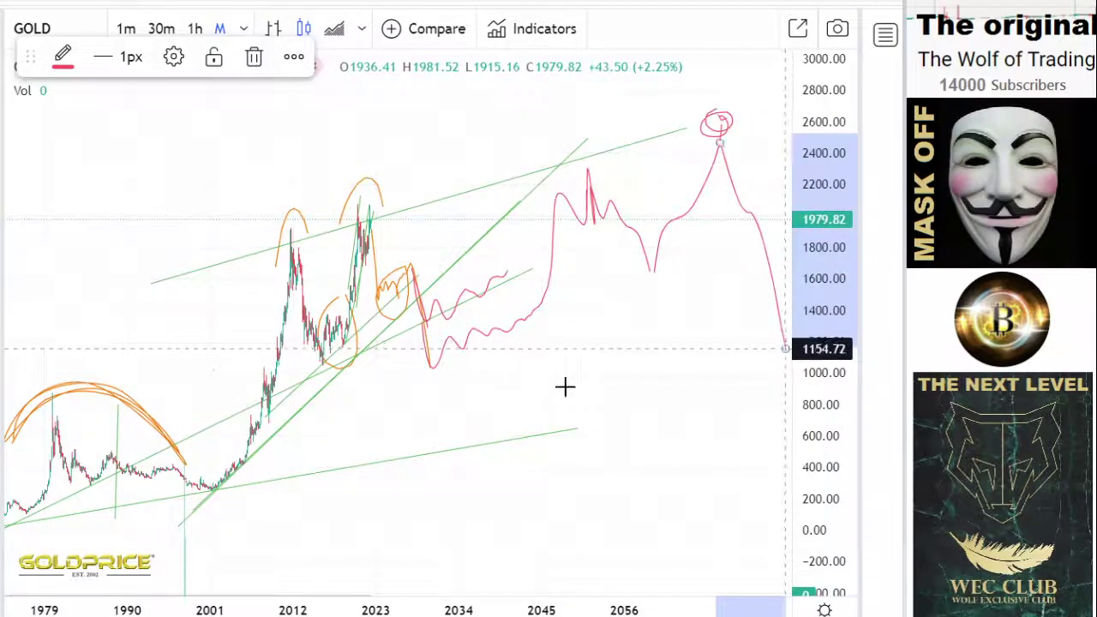
Switch the chart's symbol to the SILVER (US$/OZ) CFD from TVC.
click(244, 30)
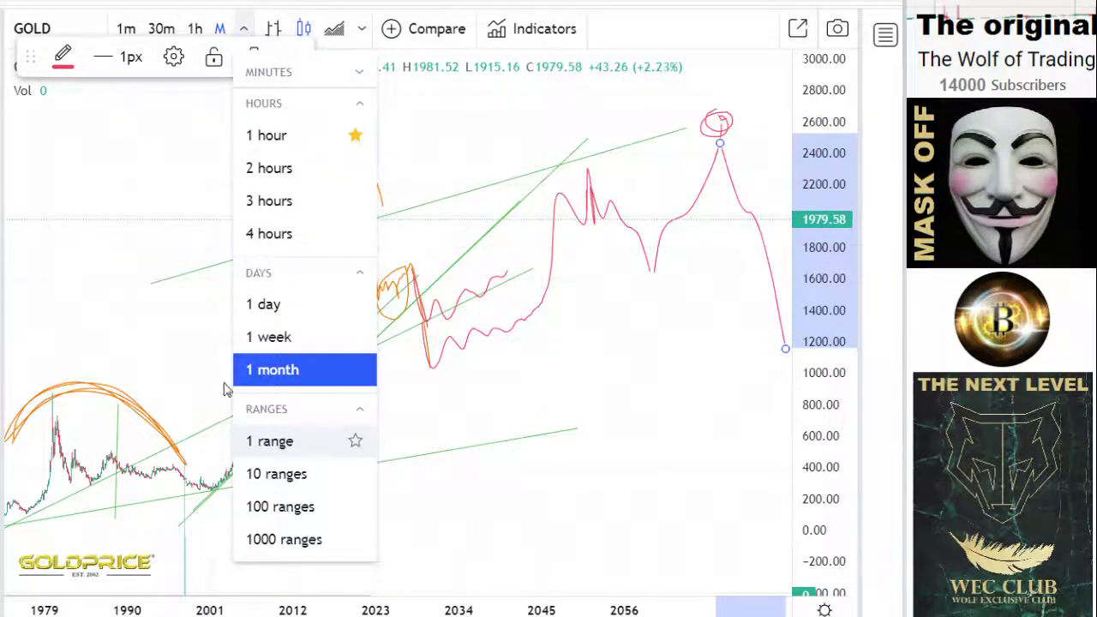
click(145, 256)
click(75, 29)
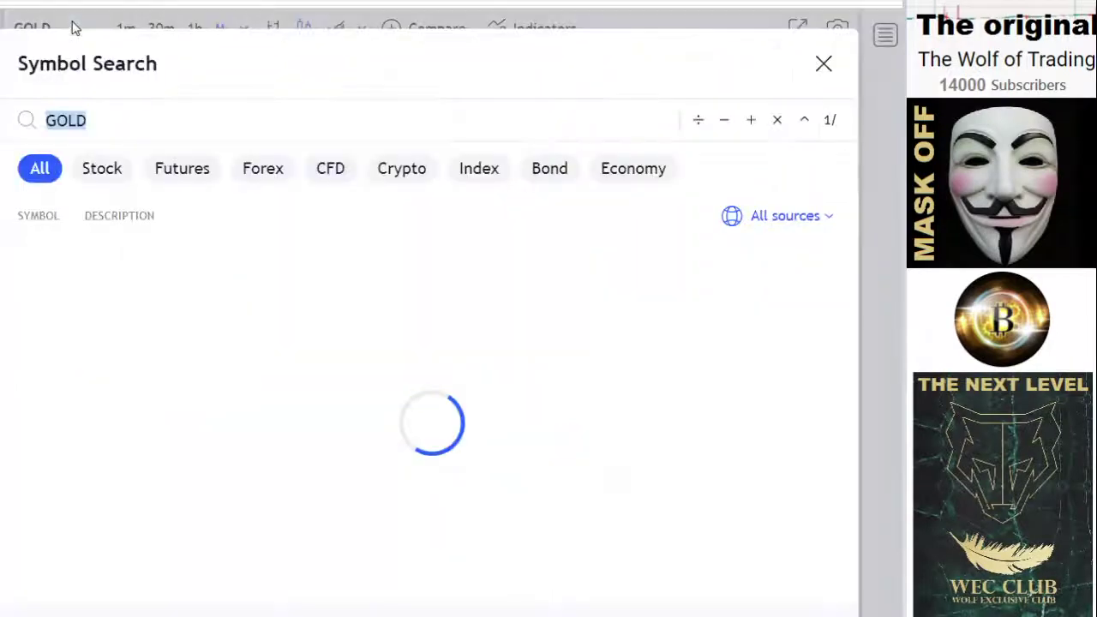
text(S)
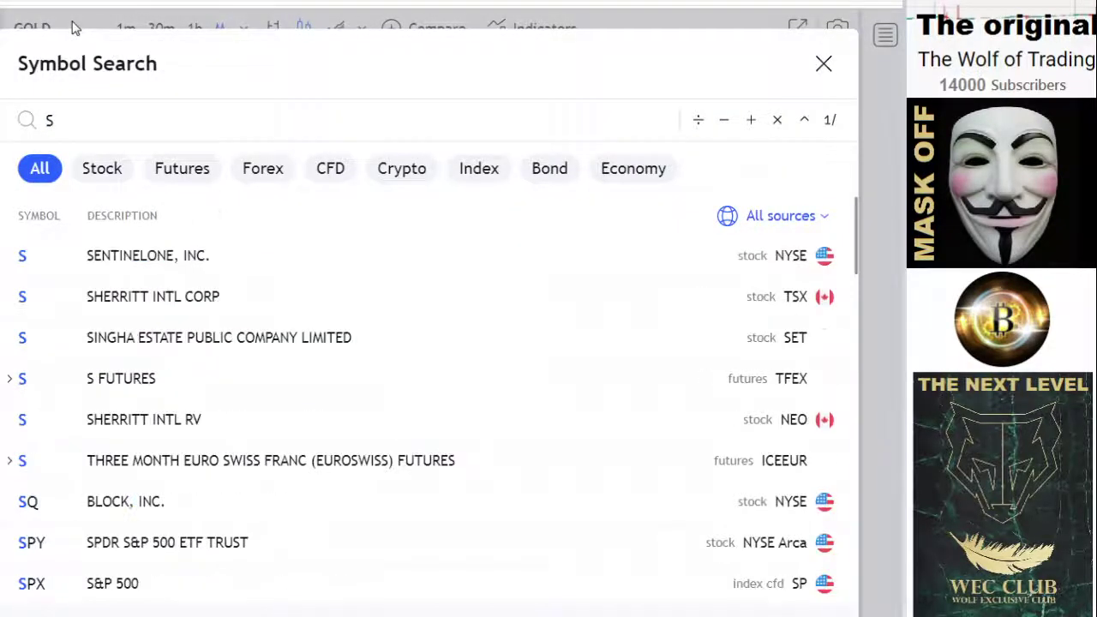
text(ILVER)
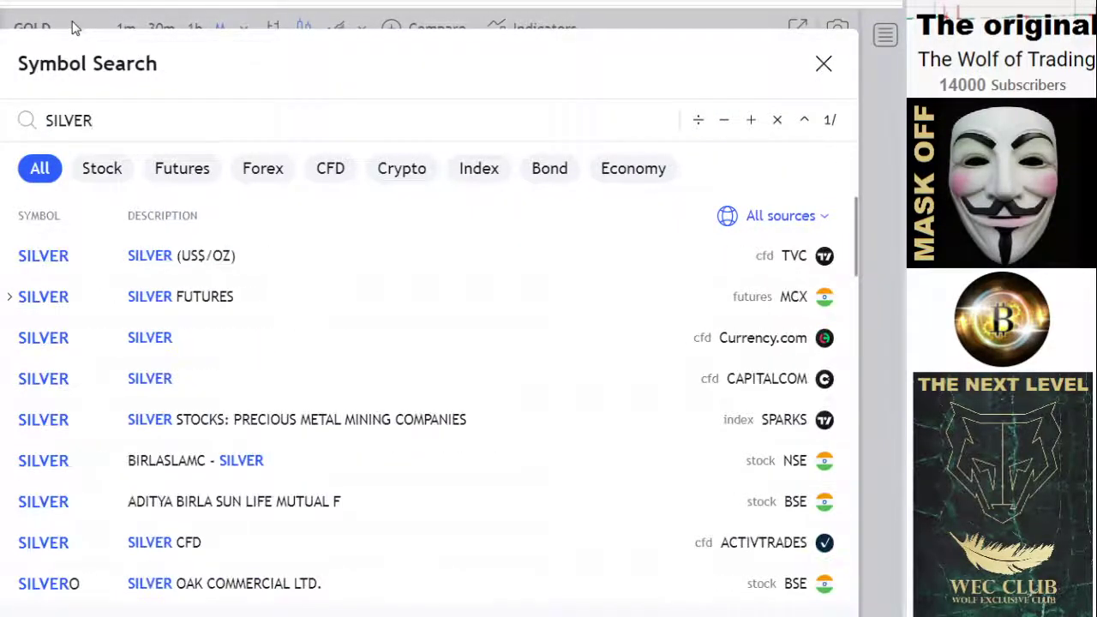
click(166, 255)
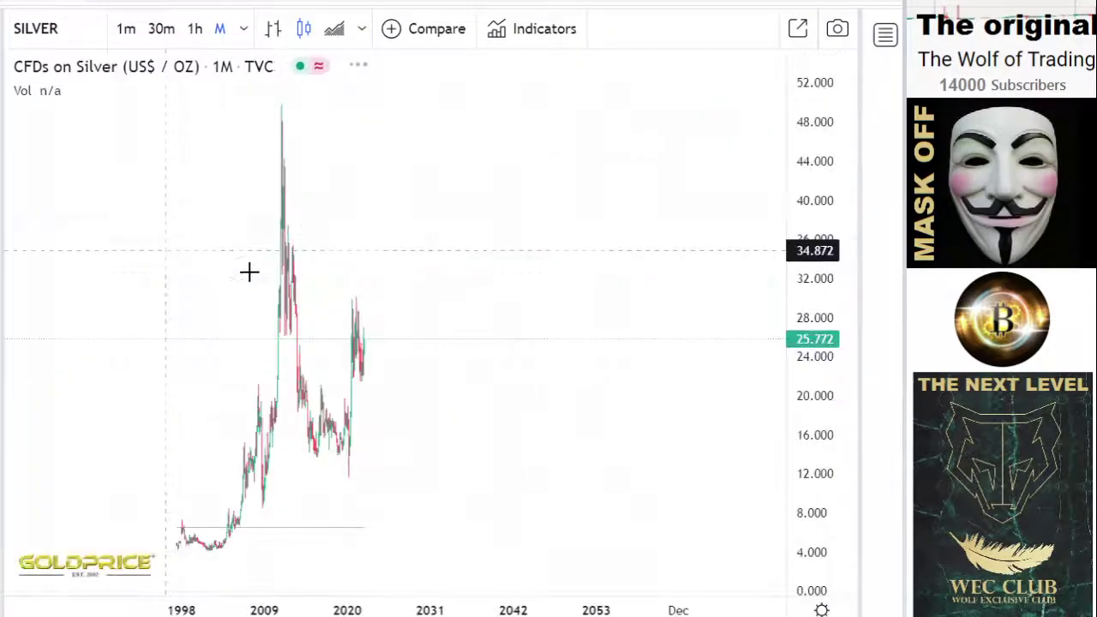
Add the Relative Strength Index indicator below the monthly silver chart.
scroll(310, 290, down, 5)
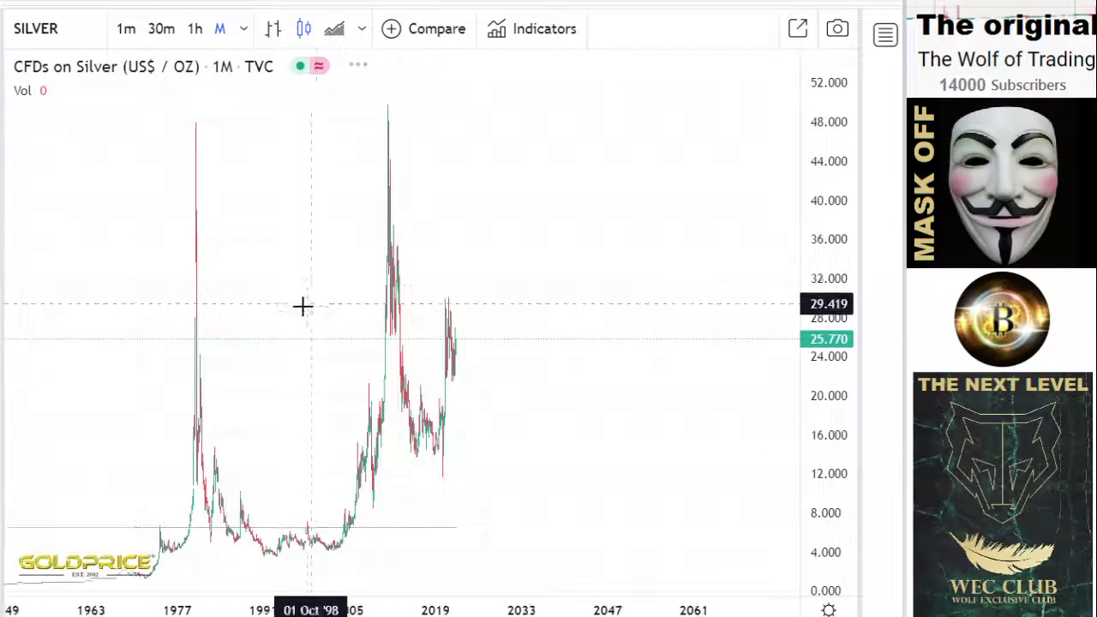
click(6, 39)
click(19, 39)
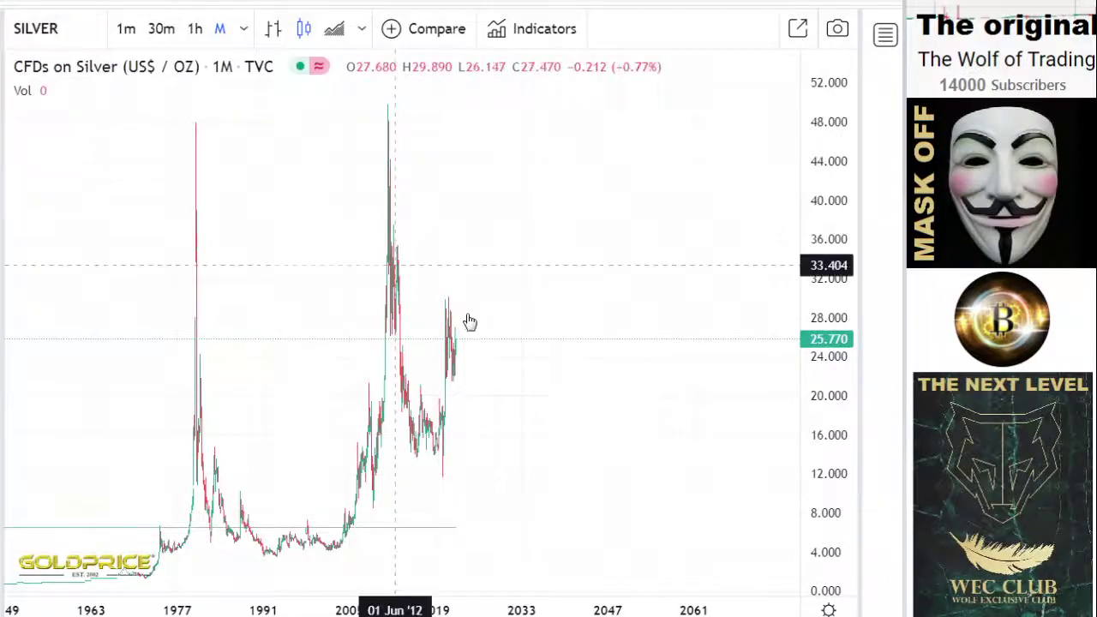
drag(628, 318, 801, 536)
scroll(690, 361, up, 3)
scroll(688, 350, up, 2)
scroll(568, 438, up, 3)
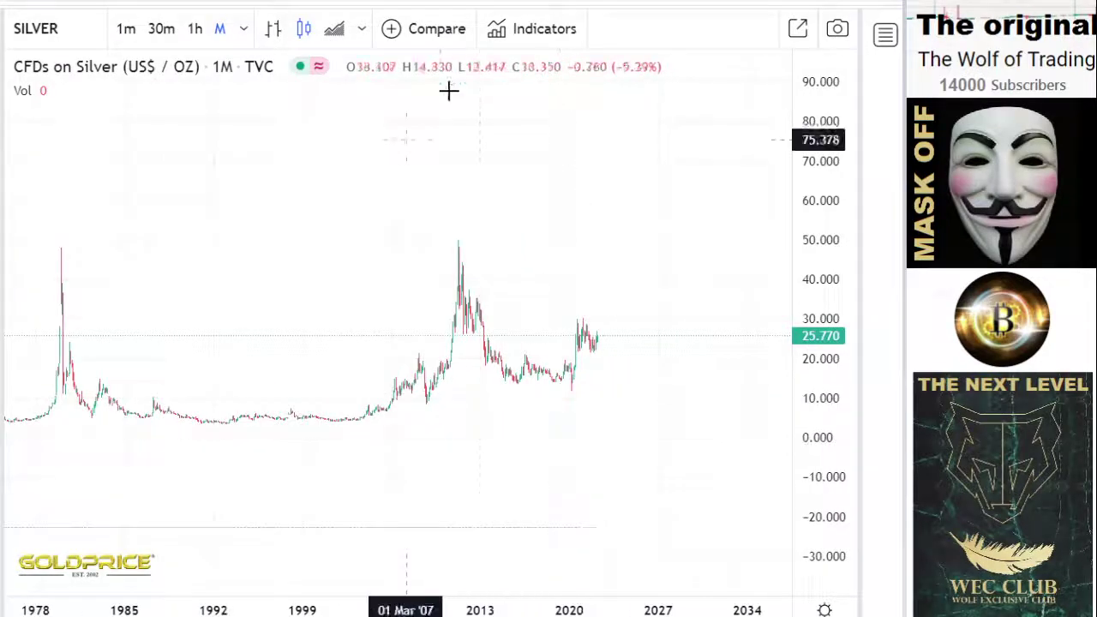
click(533, 31)
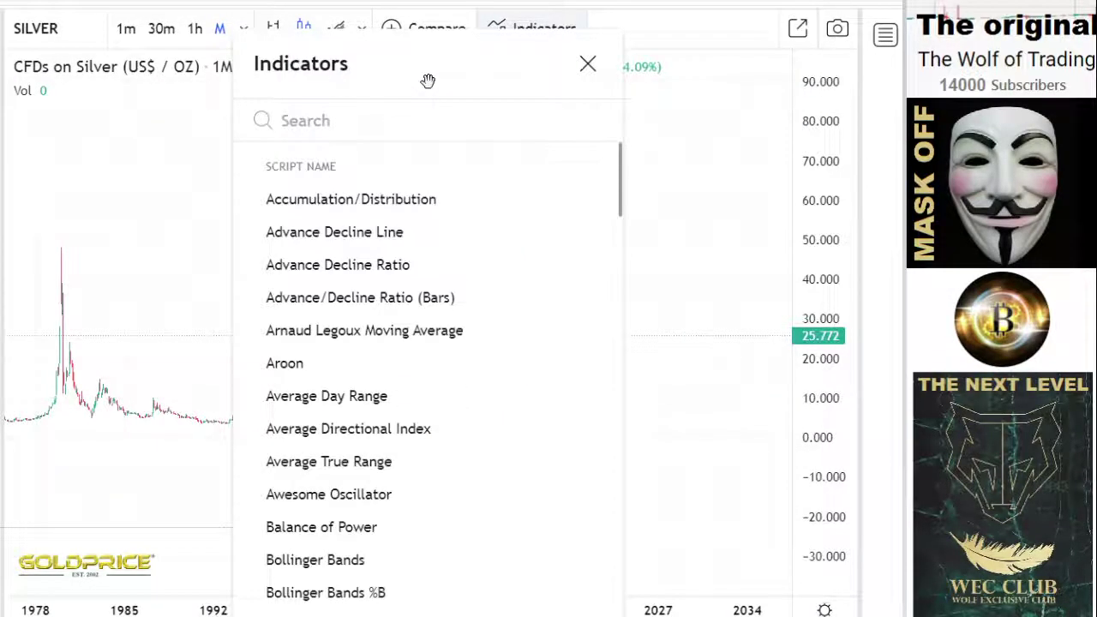
text(rsi)
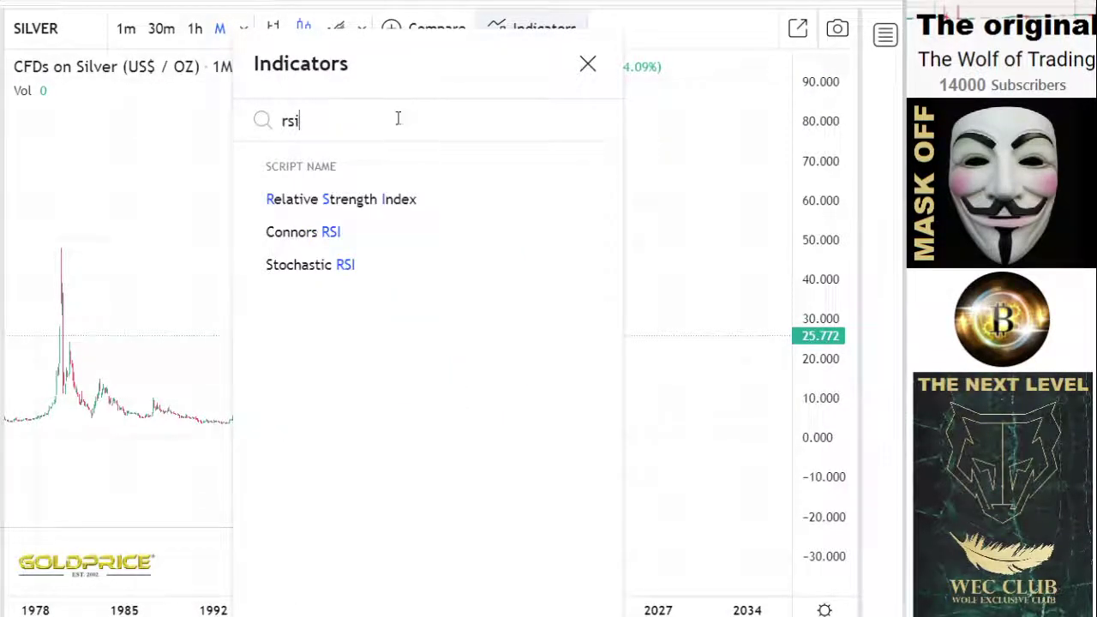
click(416, 201)
click(587, 64)
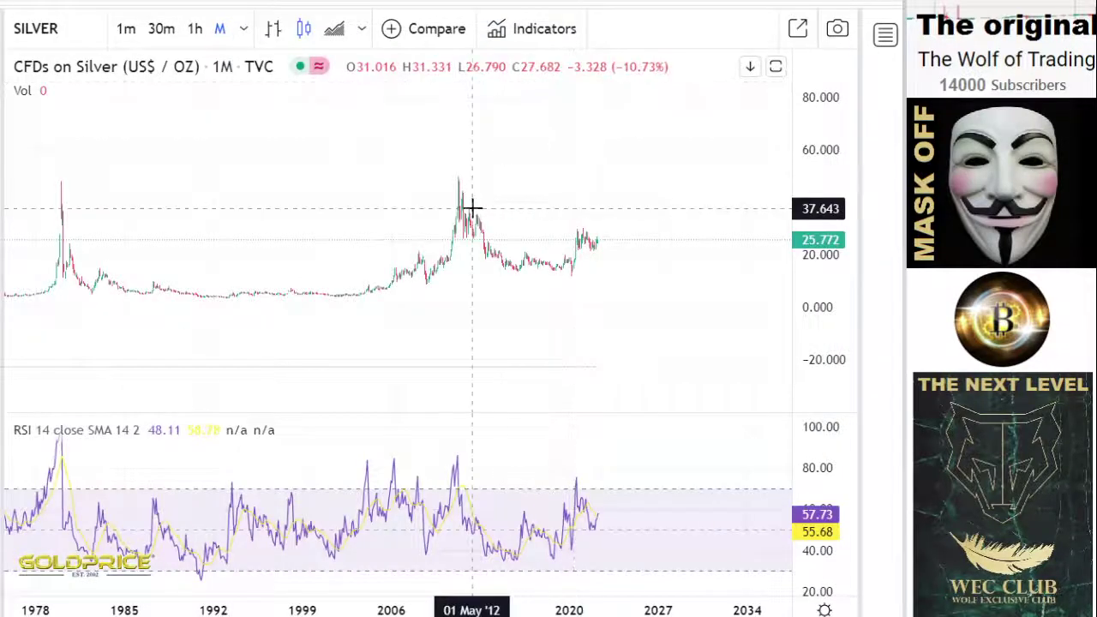
Brush a silver forecast from the current price up to about 40, down to about 10 and back to about 22 in February 2031.
scroll(498, 323, down, 1)
scroll(493, 322, down, 1)
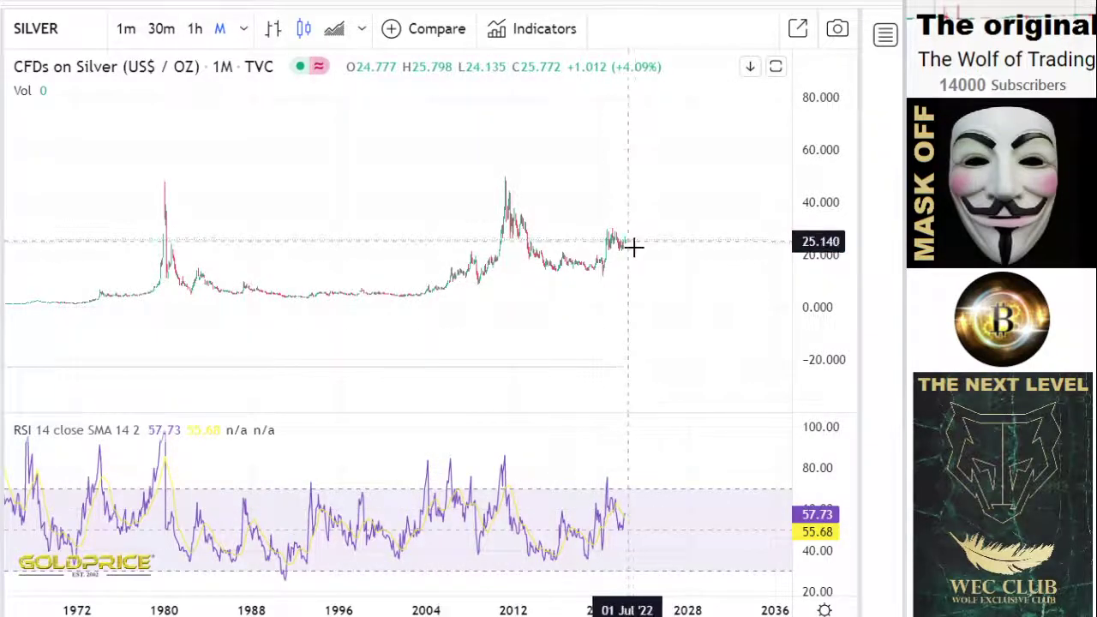
mouse_move(643, 221)
mouse_down()
mouse_move(652, 197)
mouse_move(662, 223)
mouse_up()
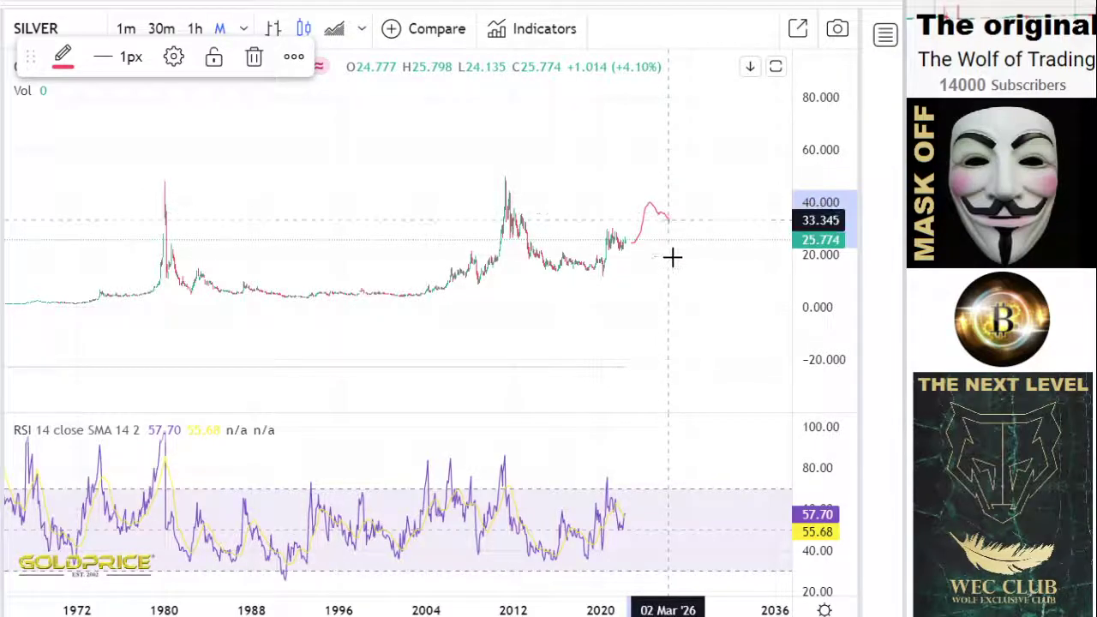
drag(672, 257, 677, 257)
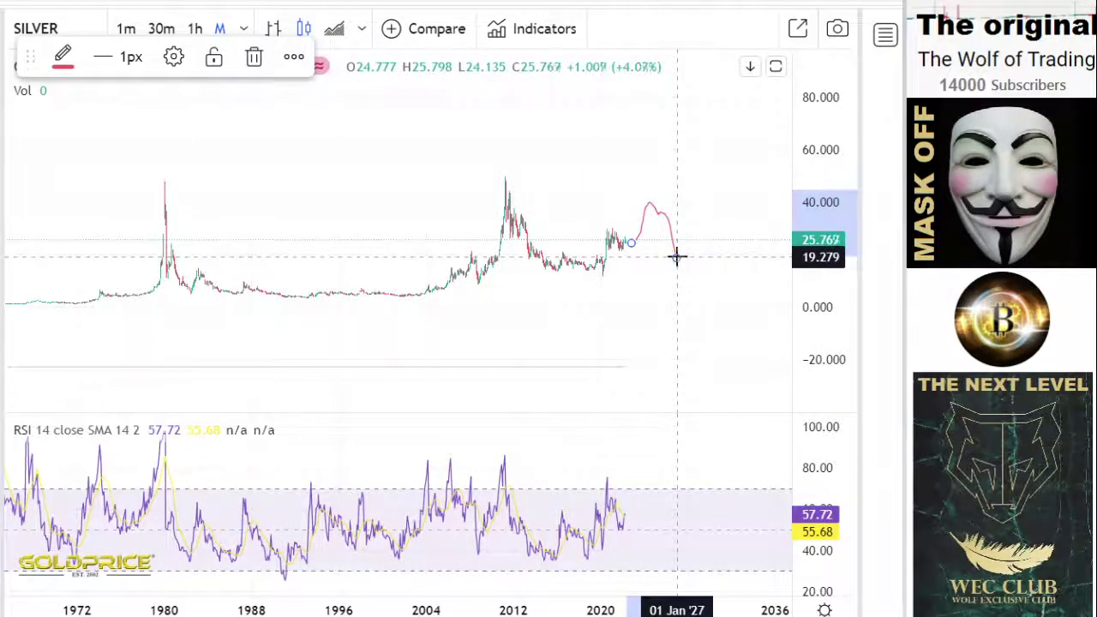
drag(677, 257, 677, 271)
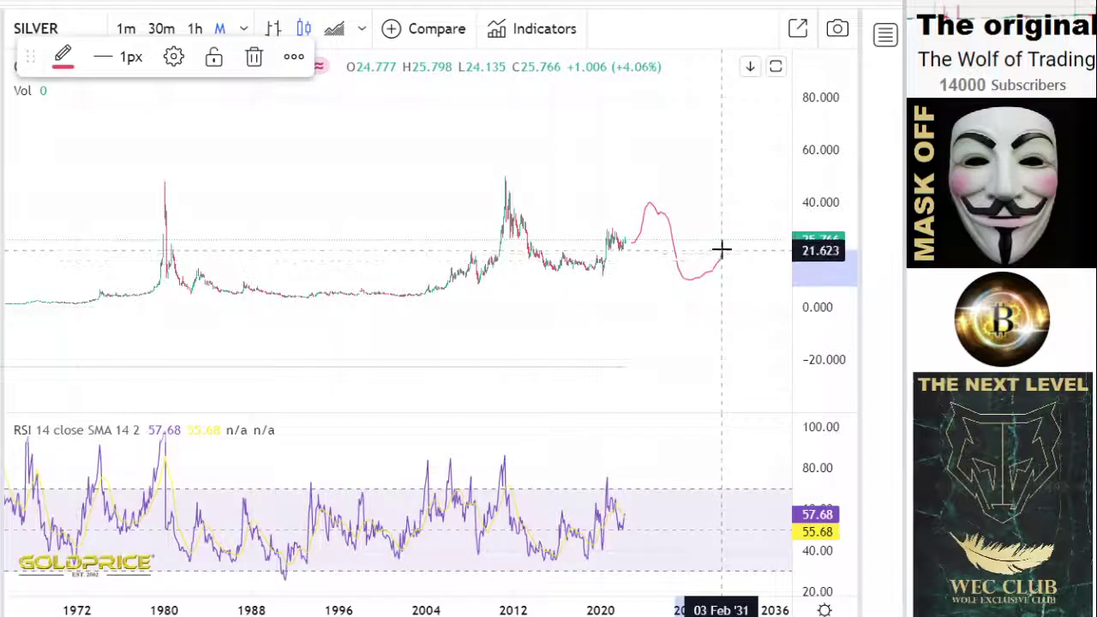
drag(722, 248, 721, 250)
Brush a stepped rally onto the end of the silver forecast, climbing through about 50 and 60 to about 90.
click(3, 31)
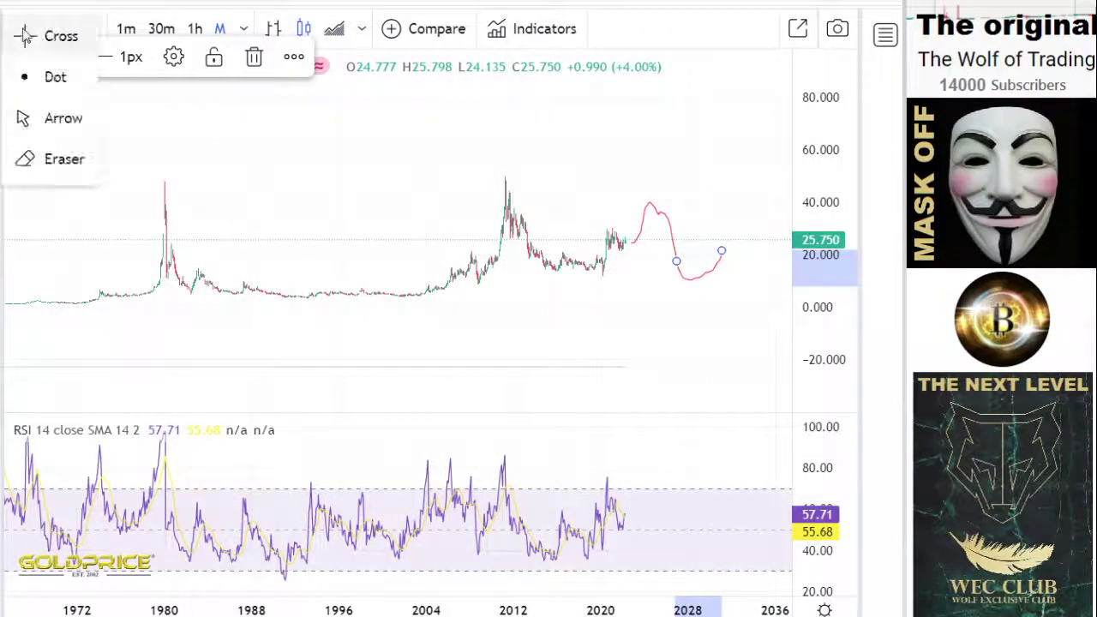
click(44, 35)
drag(293, 228, 221, 266)
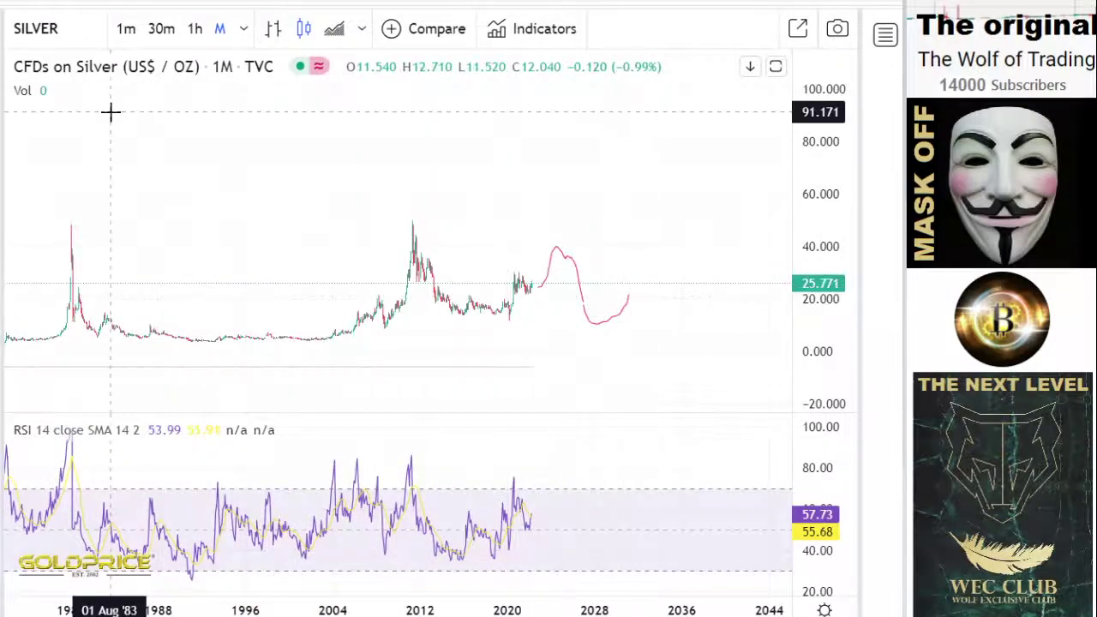
click(10, 181)
click(614, 294)
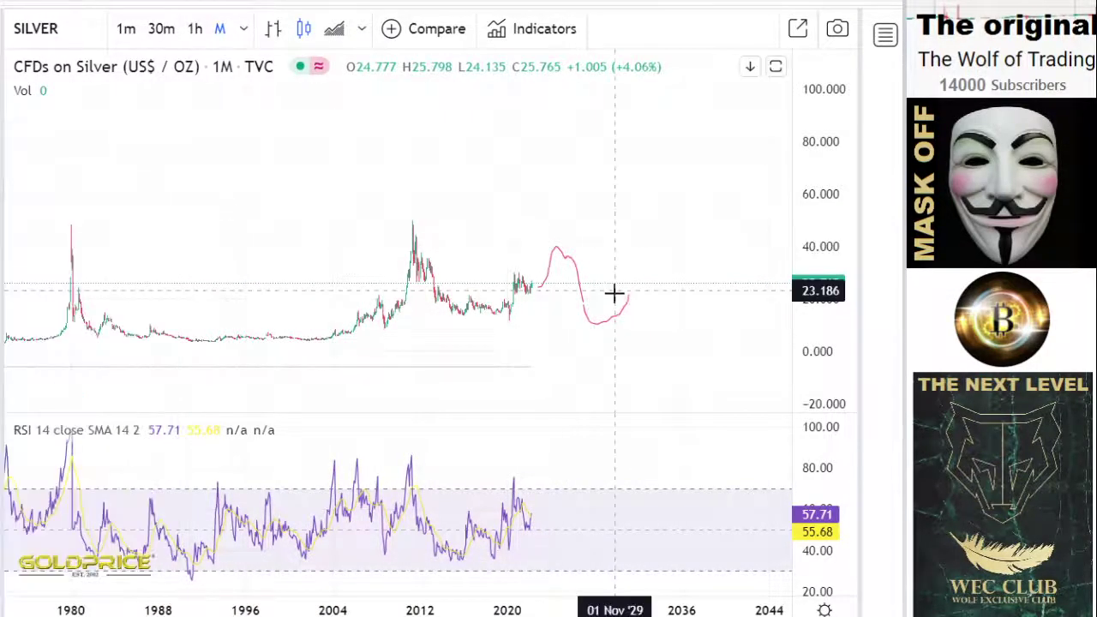
mouse_move(625, 302)
mouse_down()
mouse_move(629, 205)
mouse_move(654, 252)
mouse_move(666, 188)
mouse_move(692, 201)
mouse_move(691, 133)
mouse_move(715, 106)
mouse_move(740, 127)
mouse_up()
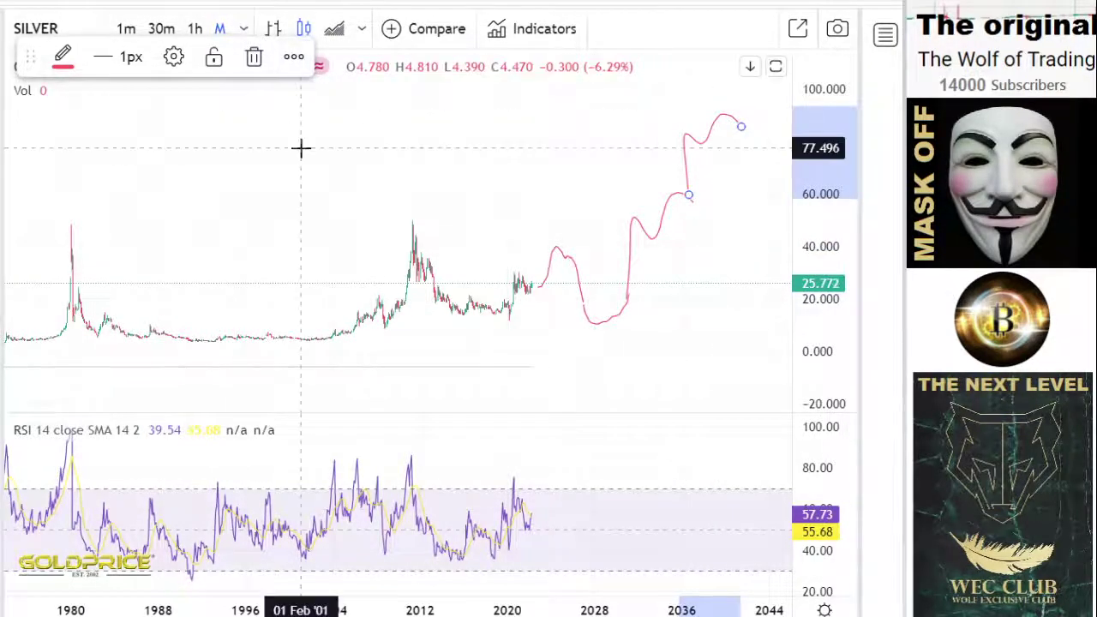
Draw a rising trend line on silver from about 8.73 in January 2013 to about 84.5 in November 2042.
click(2, 66)
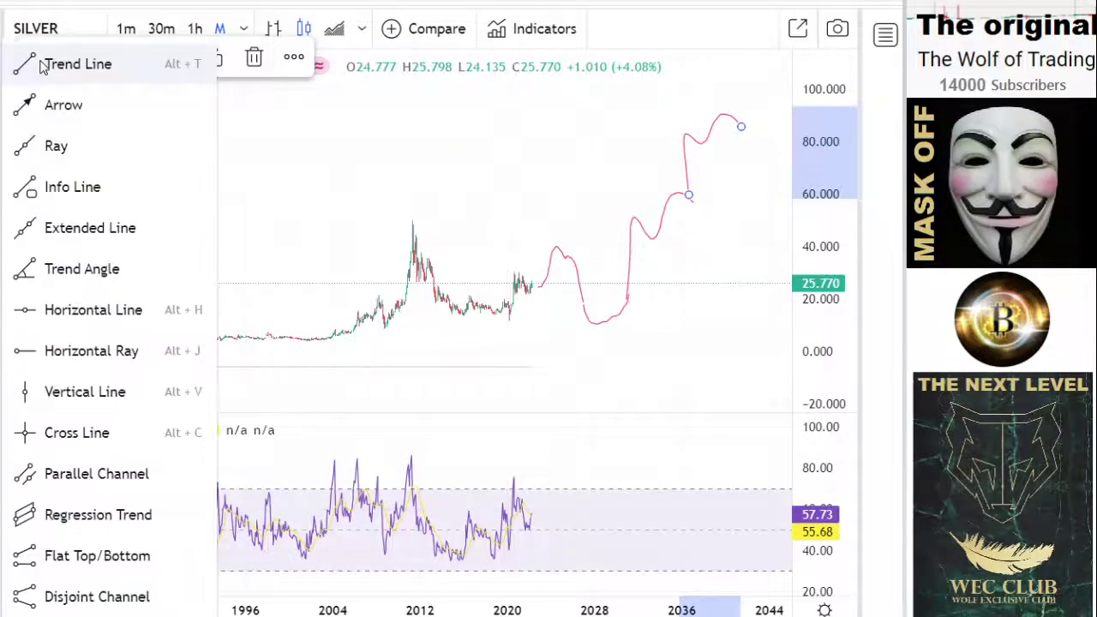
click(43, 66)
click(431, 329)
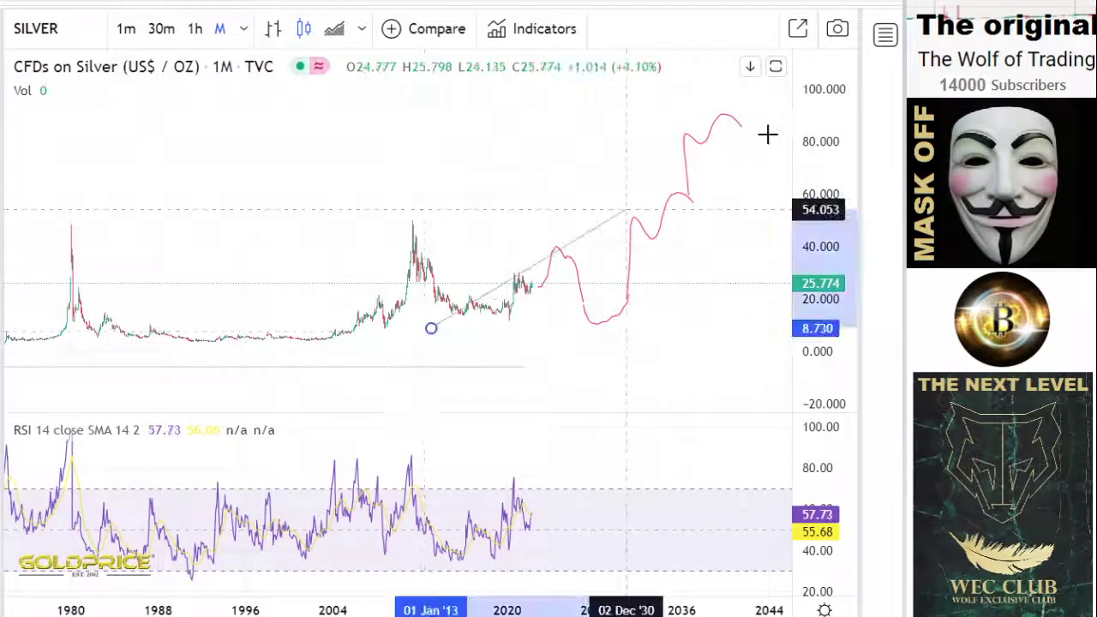
click(743, 131)
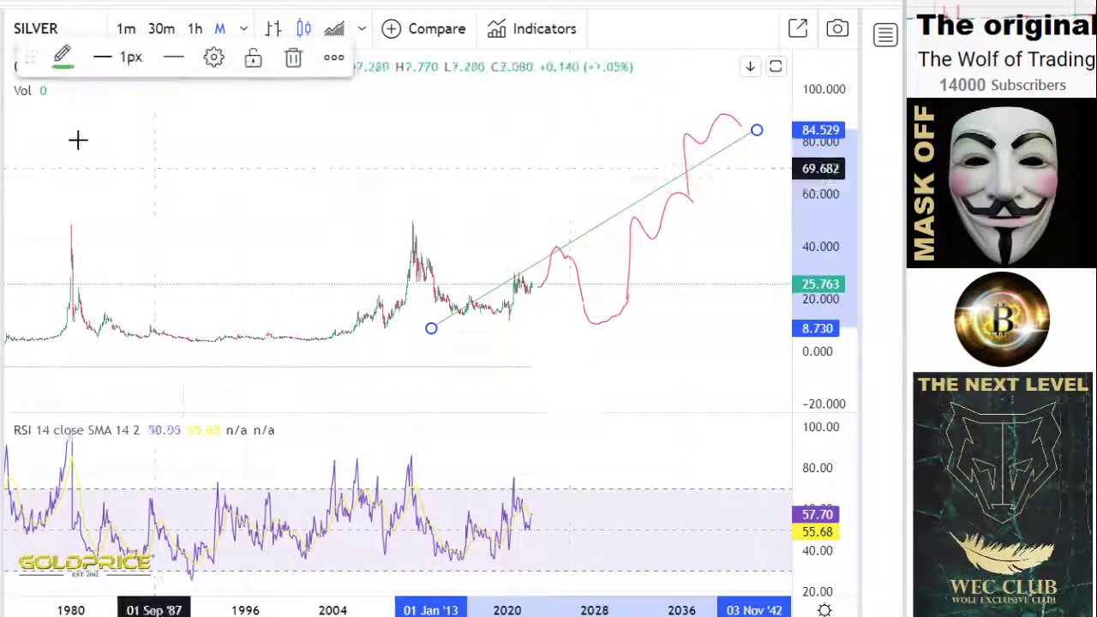
click(2, 53)
click(332, 211)
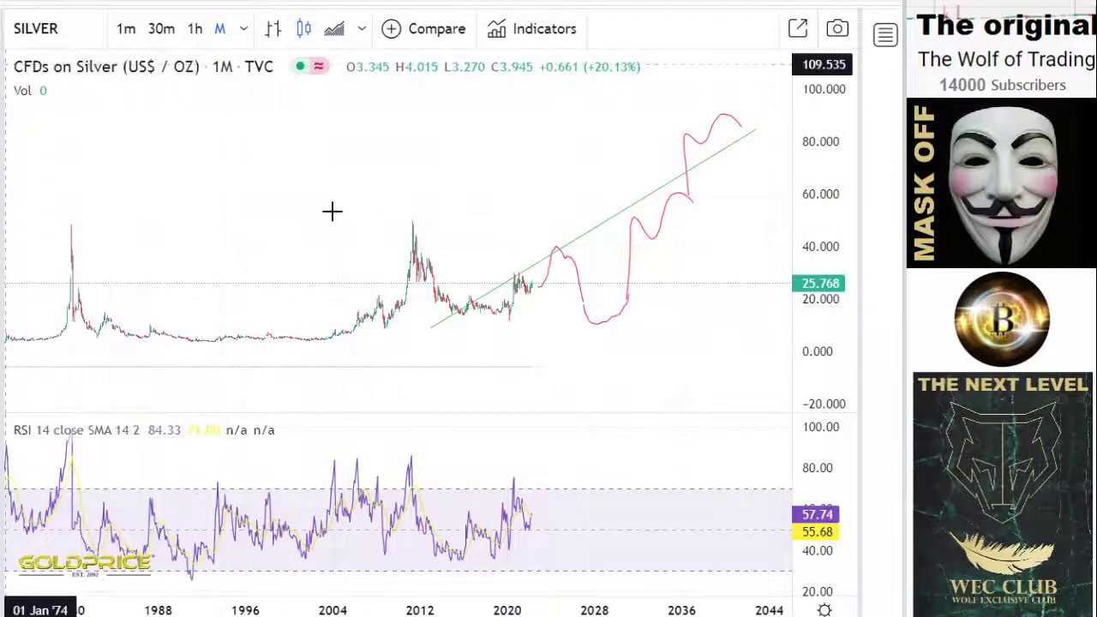
Draw an upper rising trend line on silver from about 11.07 in March 1994 through the 2011 peak to about 96.25 in January 2034.
click(225, 322)
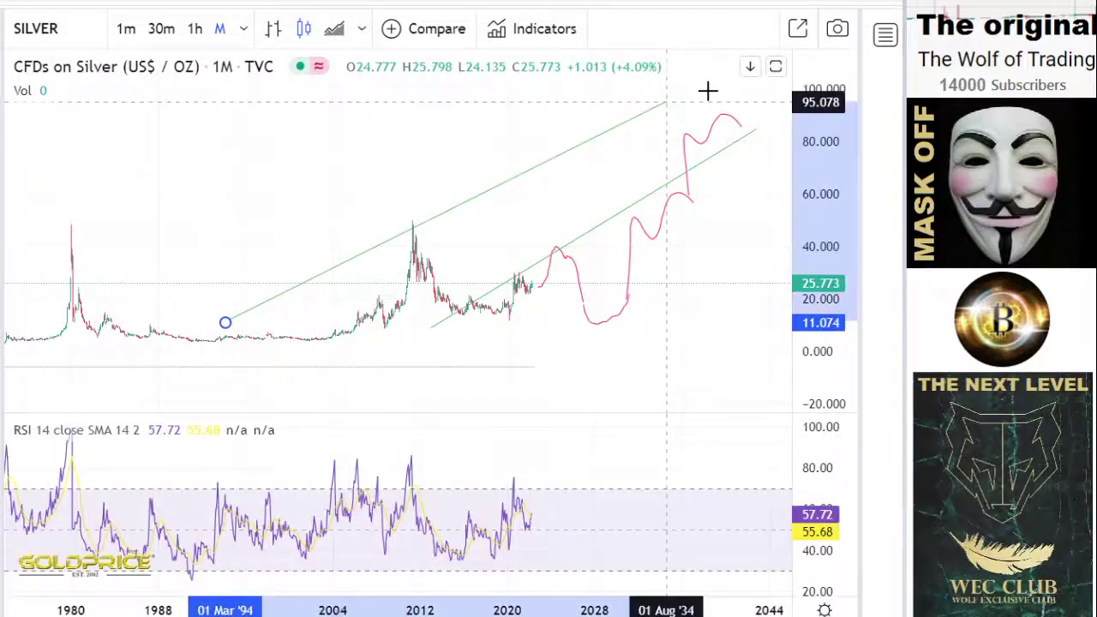
click(660, 98)
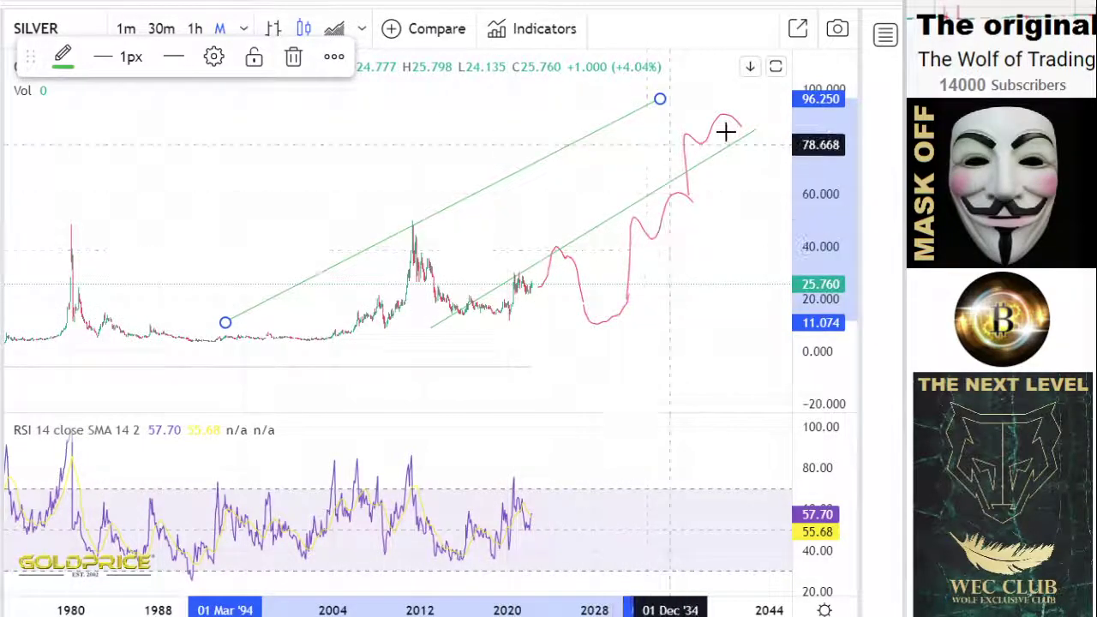
Try the 1 range interval on the silver chart and return it to 1 month.
click(243, 28)
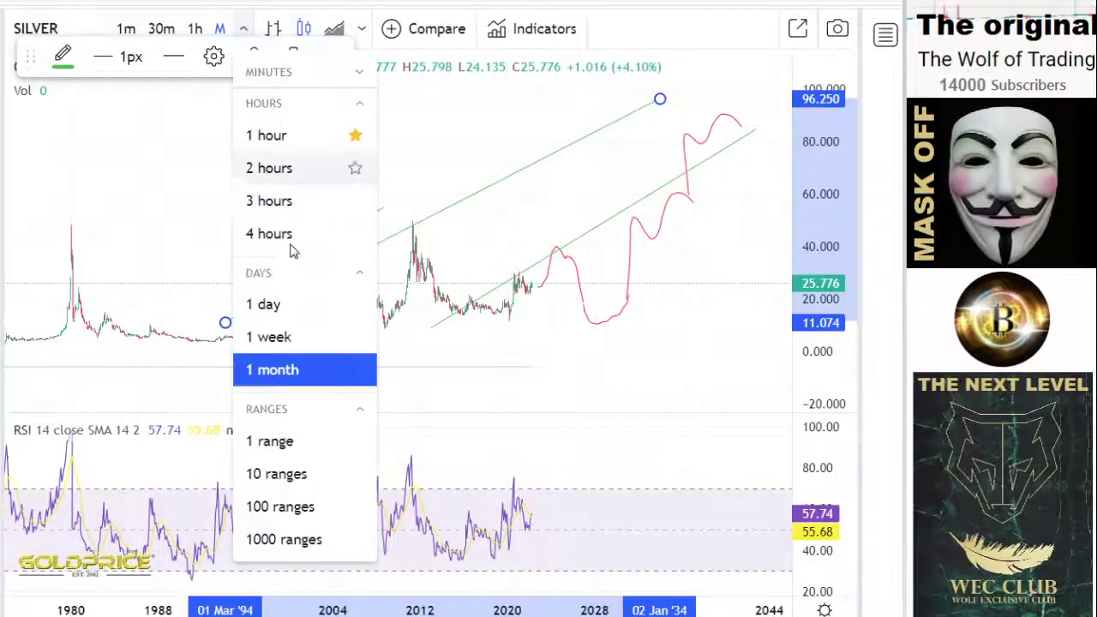
click(271, 440)
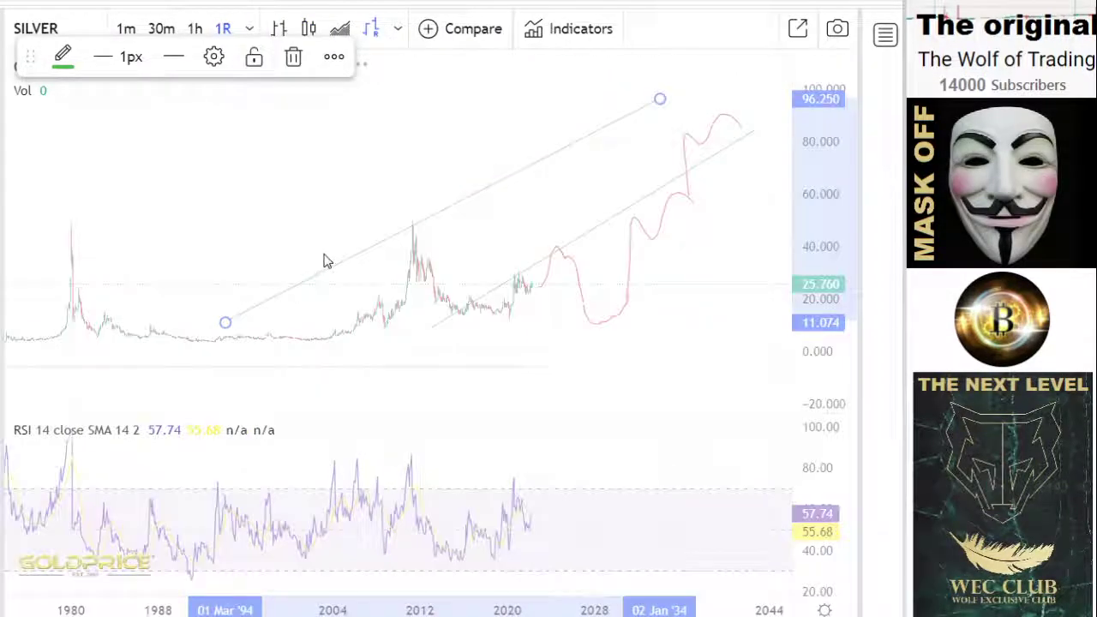
click(254, 30)
click(297, 377)
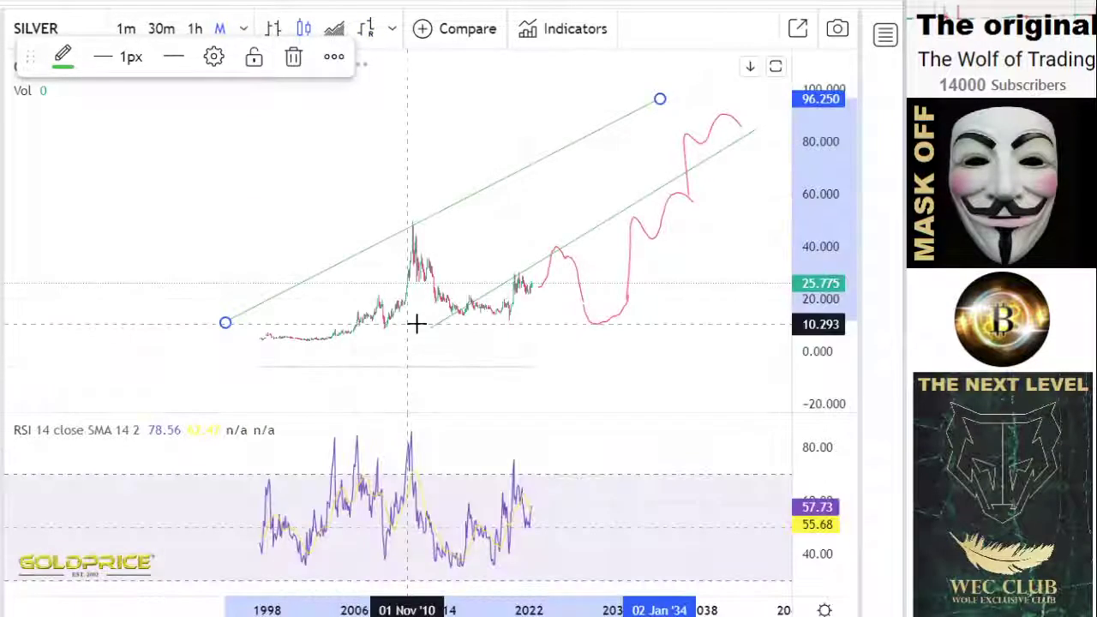
Brush a further silver rally from the end of the forecast at about 86 through about 103 to about 135 in February 2046.
scroll(560, 247, up, 2)
click(526, 227)
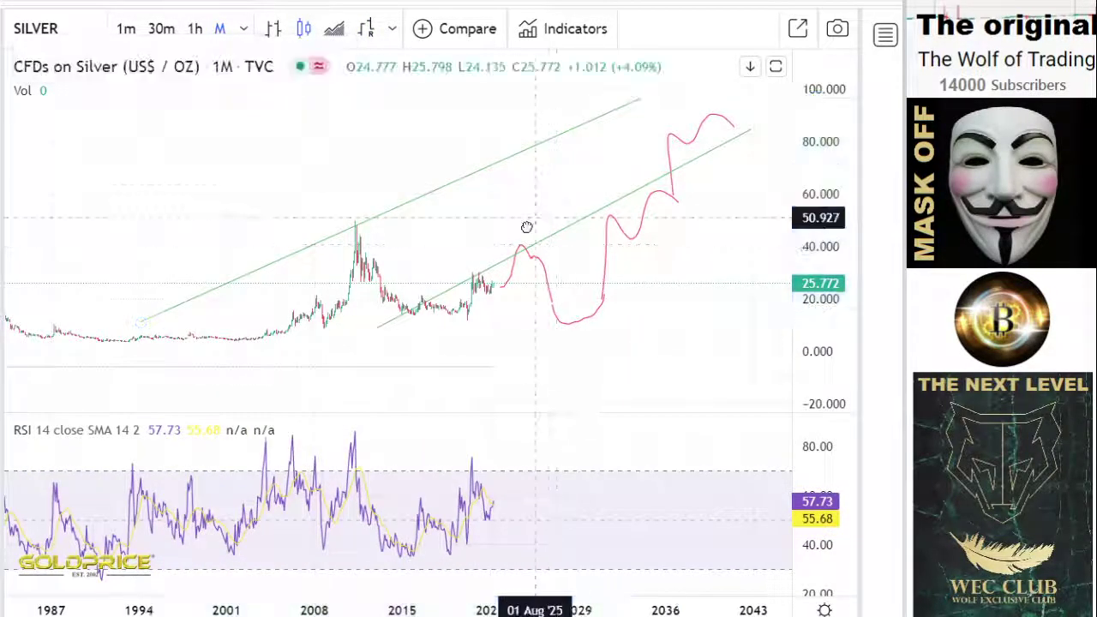
drag(527, 227, 401, 315)
click(4, 146)
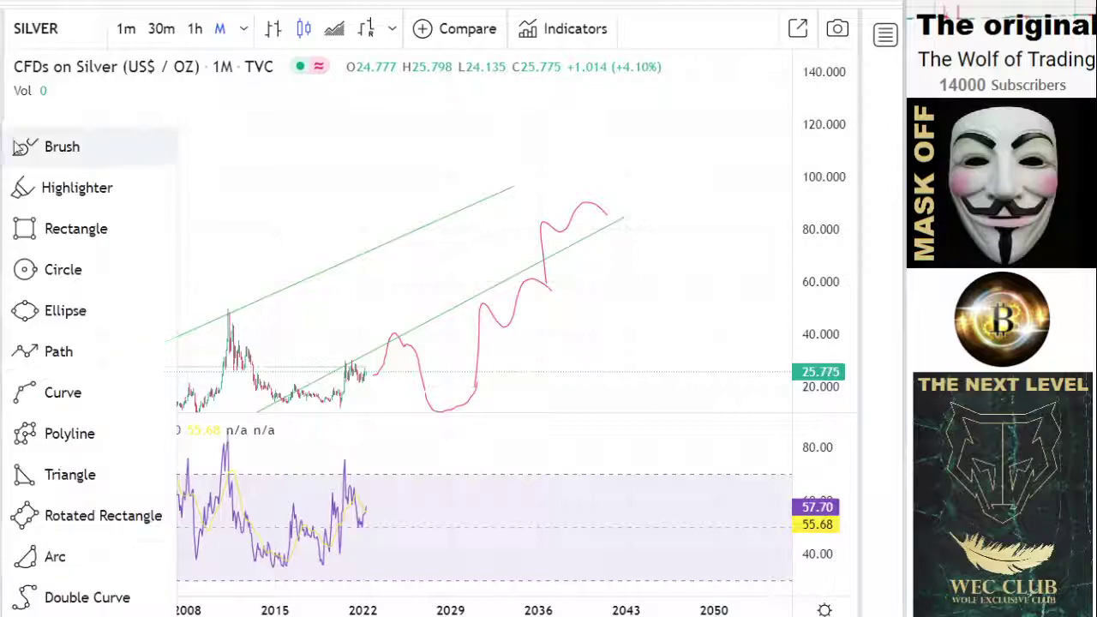
click(61, 147)
mouse_move(633, 183)
mouse_down()
mouse_move(654, 189)
mouse_move(666, 83)
mouse_up()
scroll(681, 206, down, 1)
scroll(680, 206, down, 5)
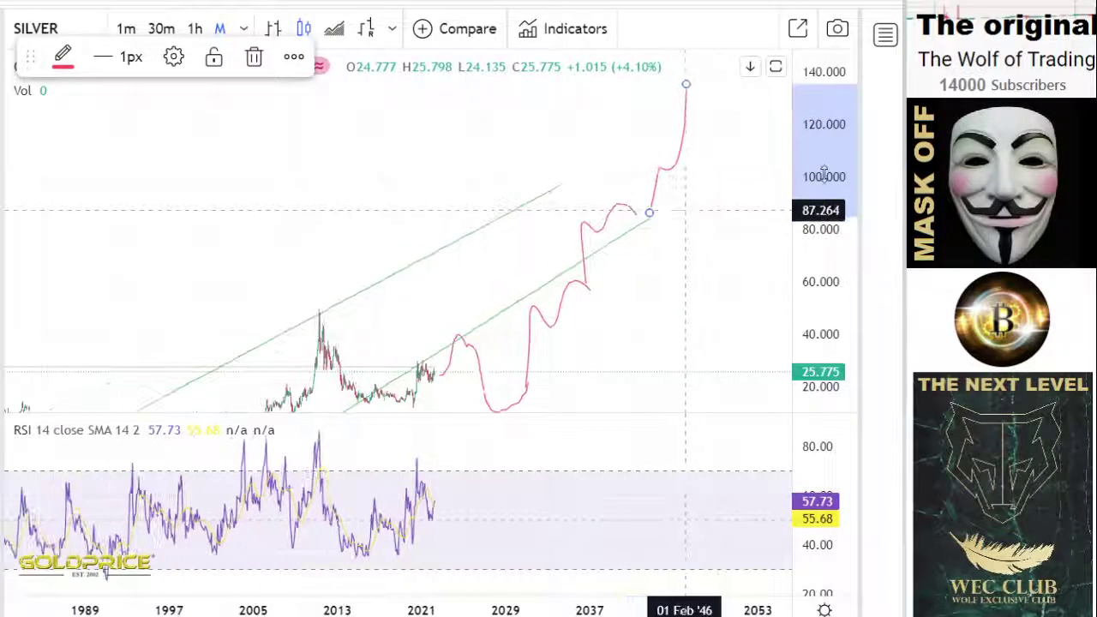